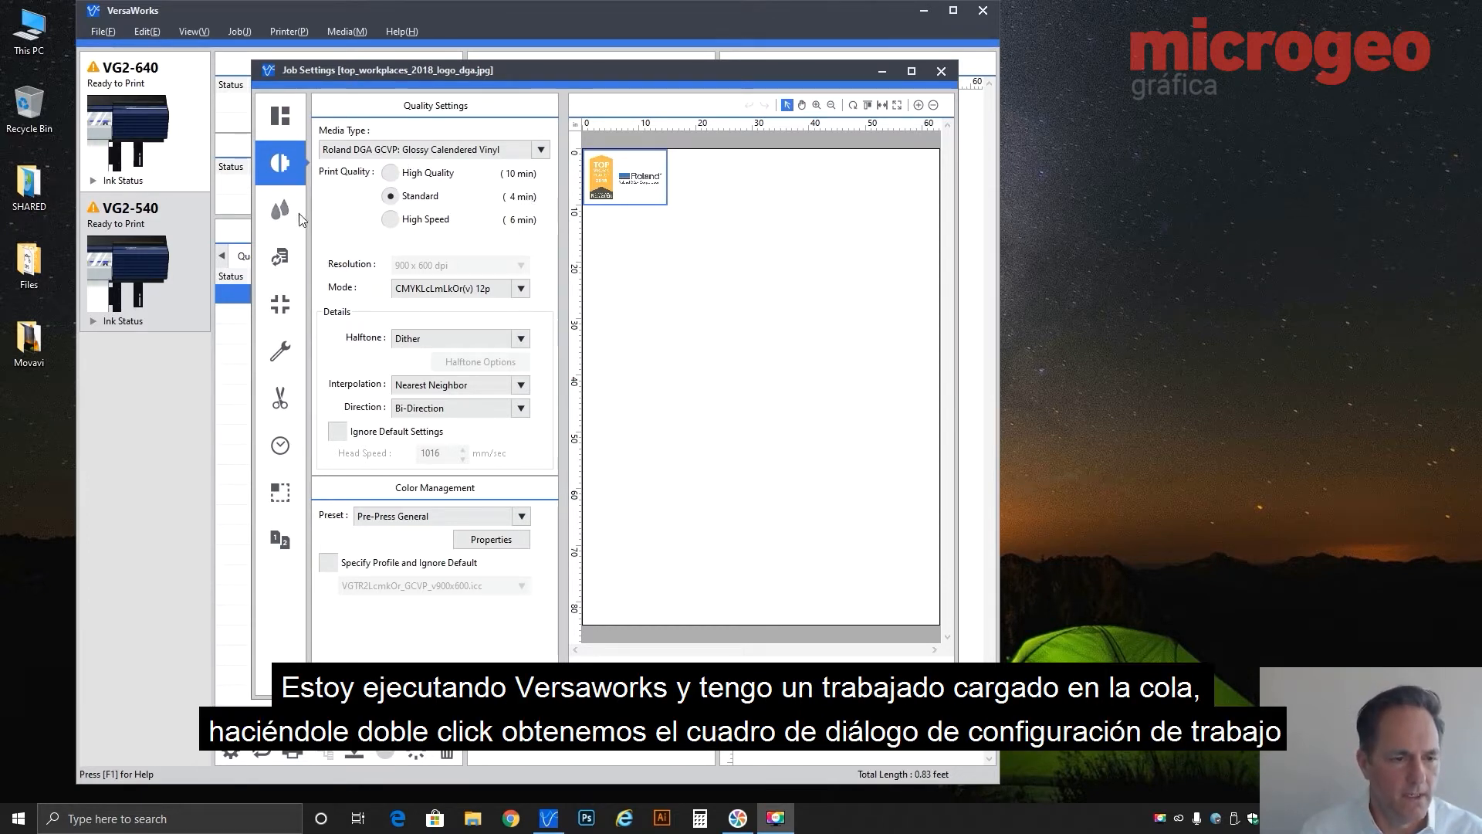
Step: Display the job's quality settings and choose Roland DGA GCVP: Glossy Calendered Vinyl as the media type
left_click(239, 294)
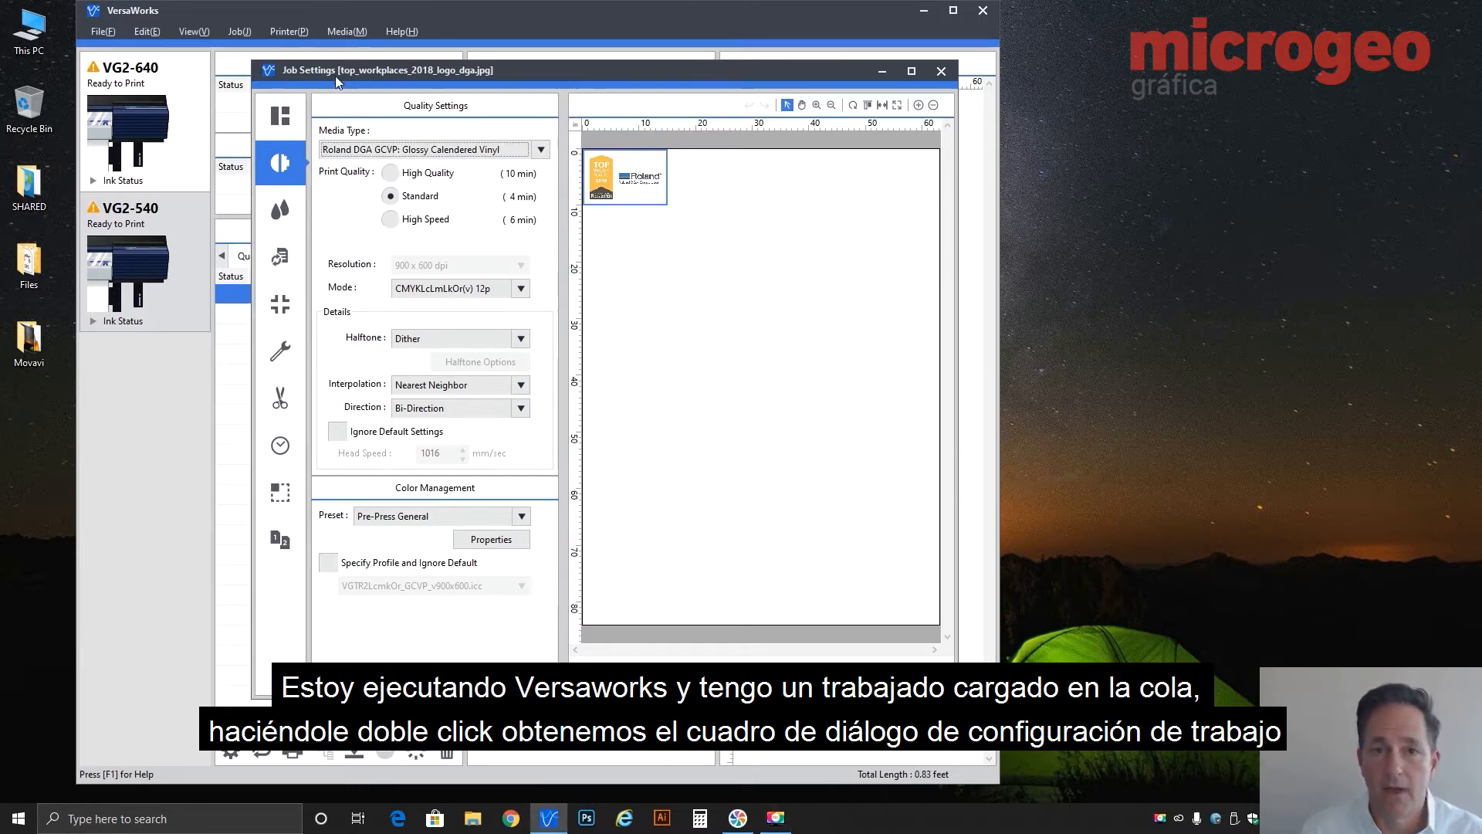
left_click(282, 115)
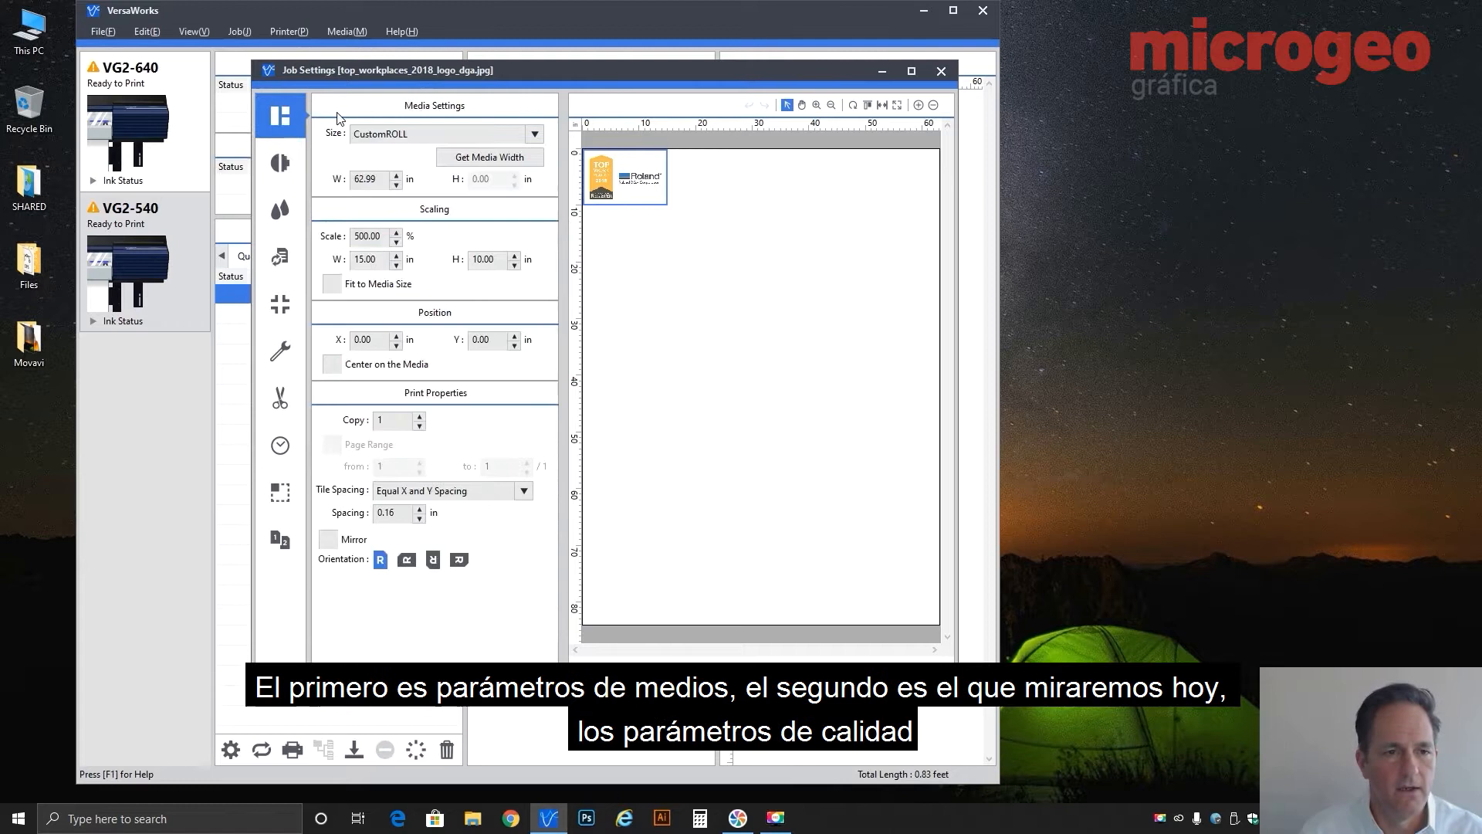
left_click(281, 166)
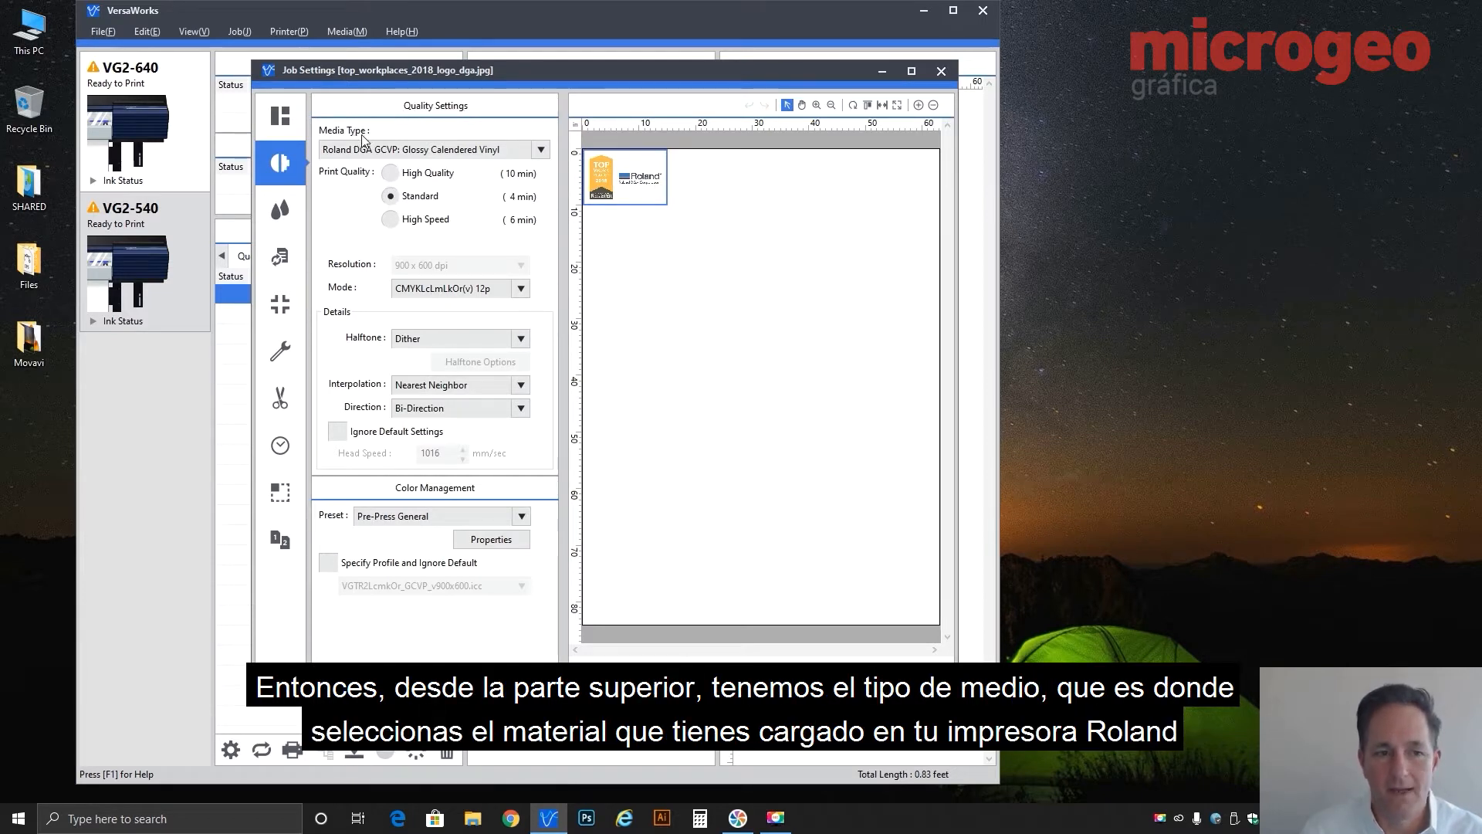
left_click(401, 152)
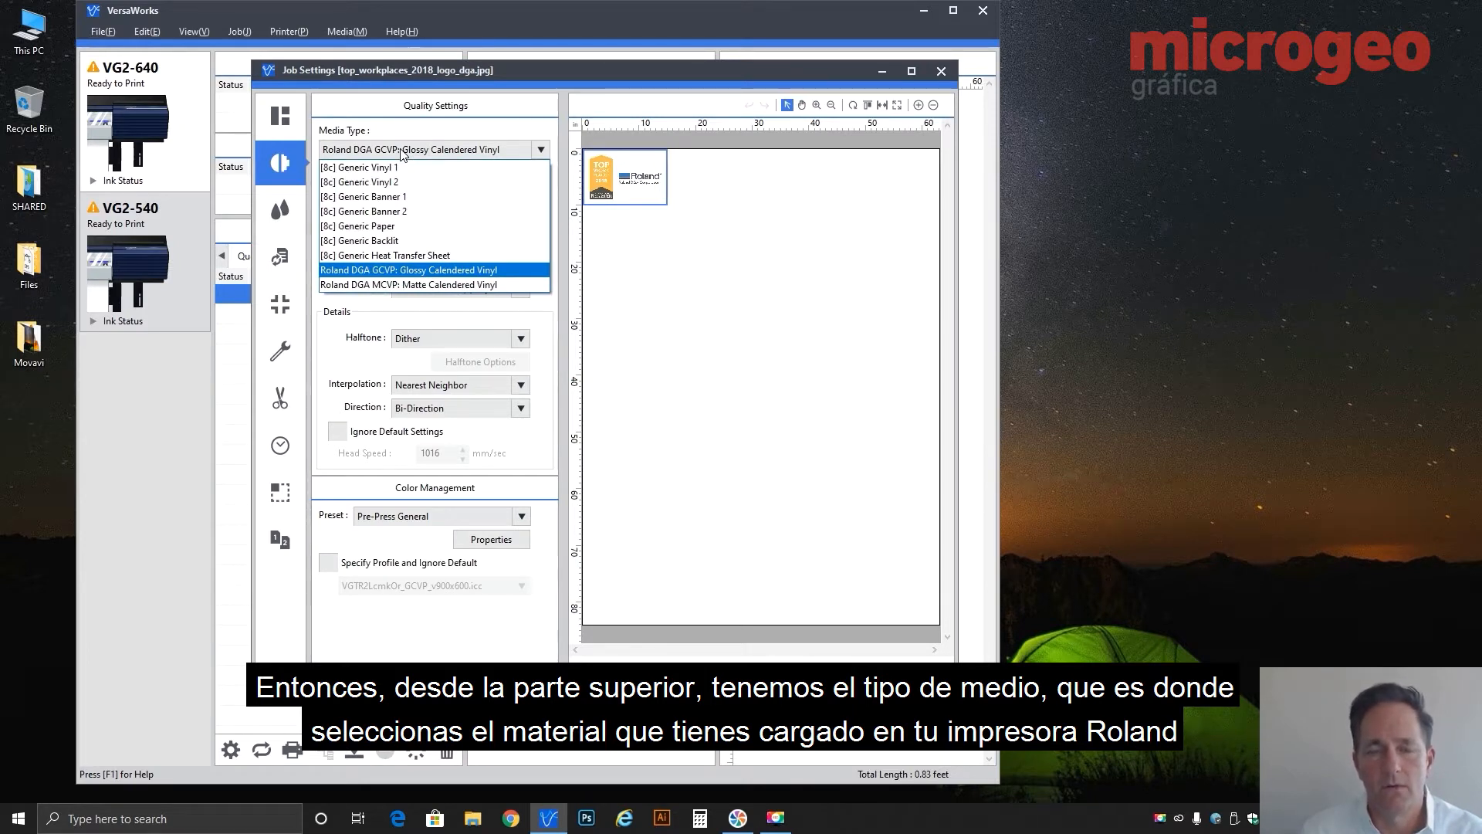
left_click(414, 269)
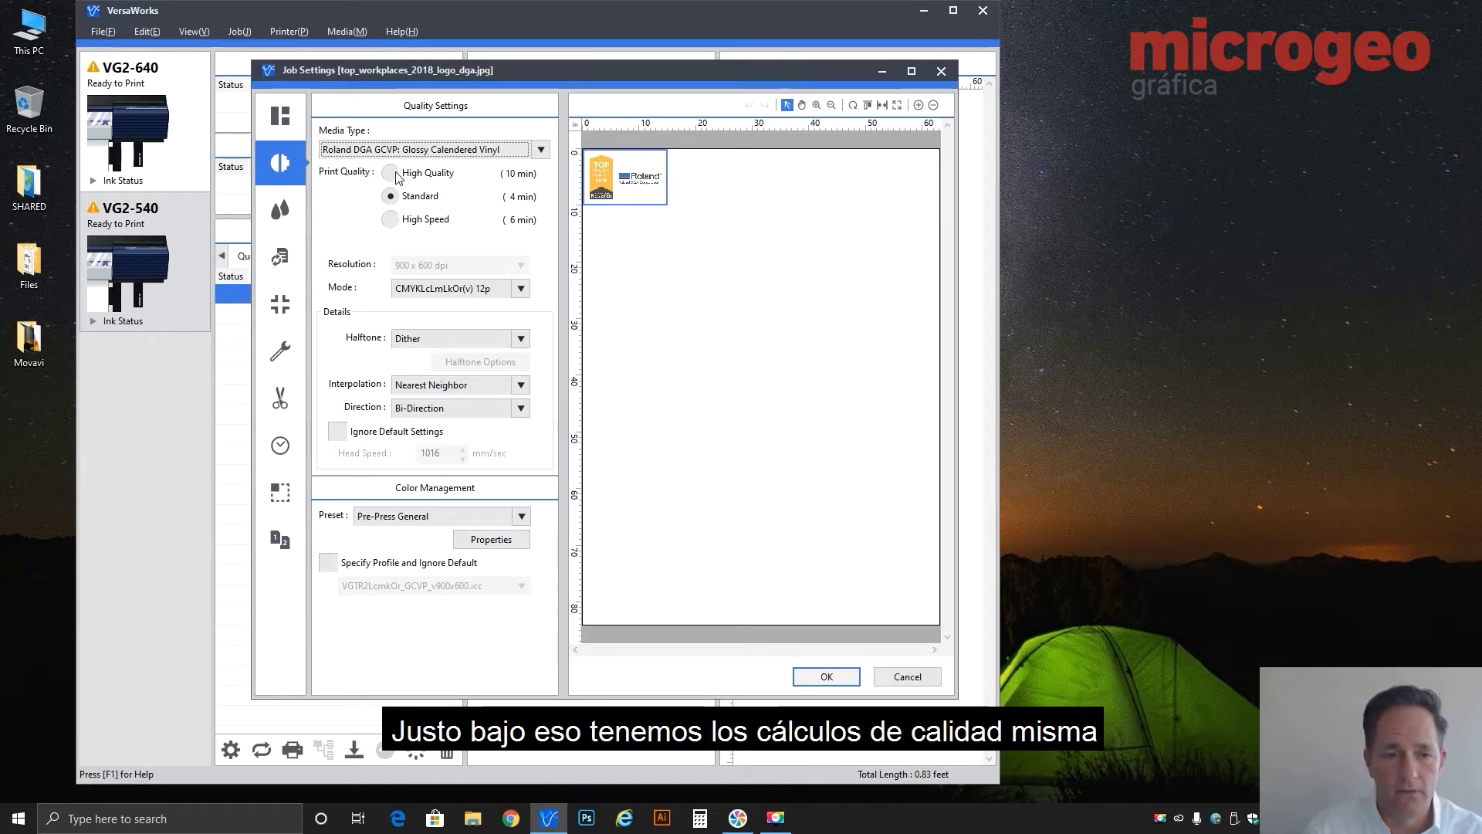
Step: Compare the High Speed and High Quality print quality presets, finishing with Standard selected
left_click(394, 221)
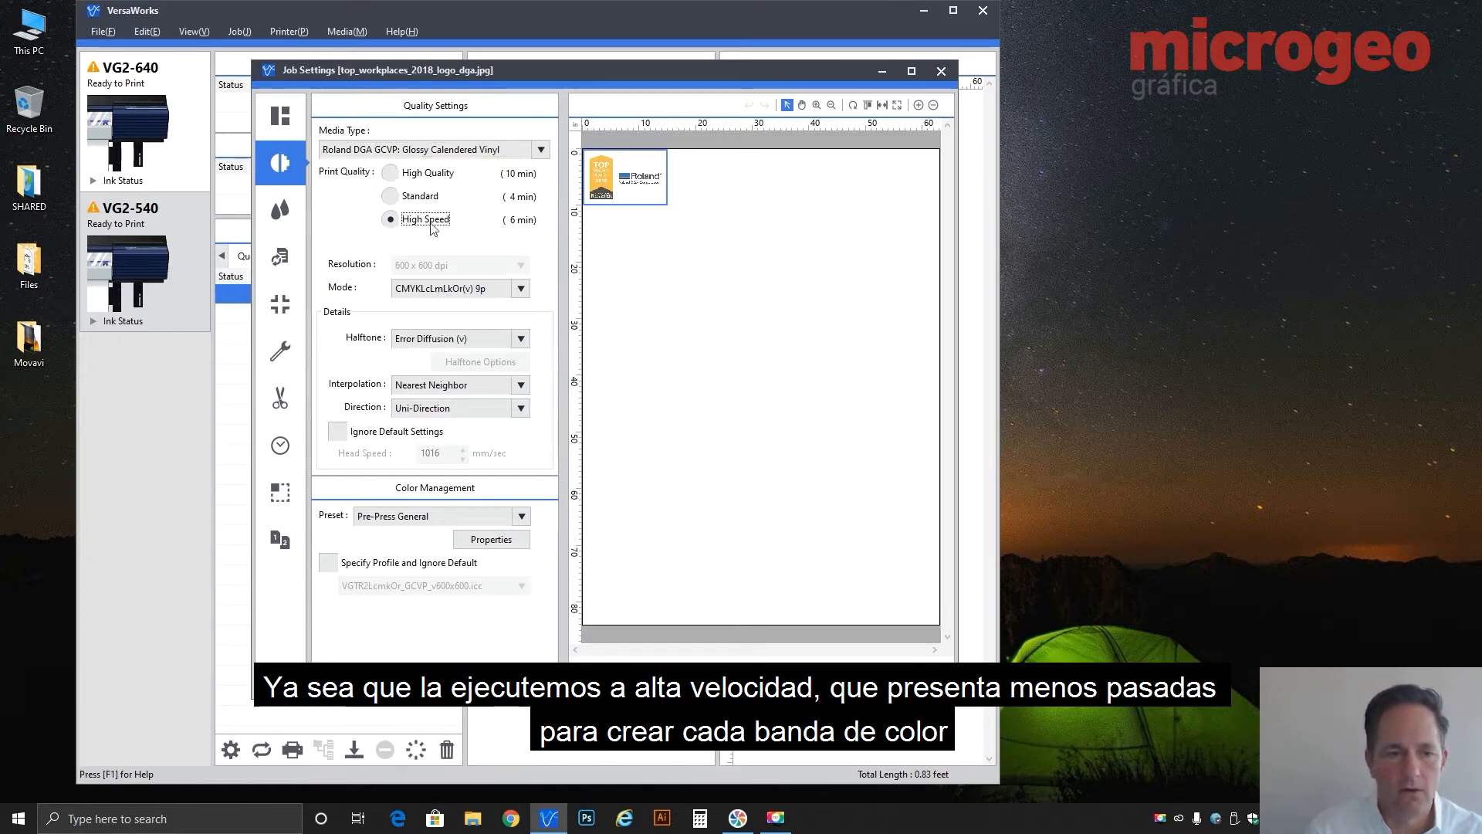
left_click(422, 174)
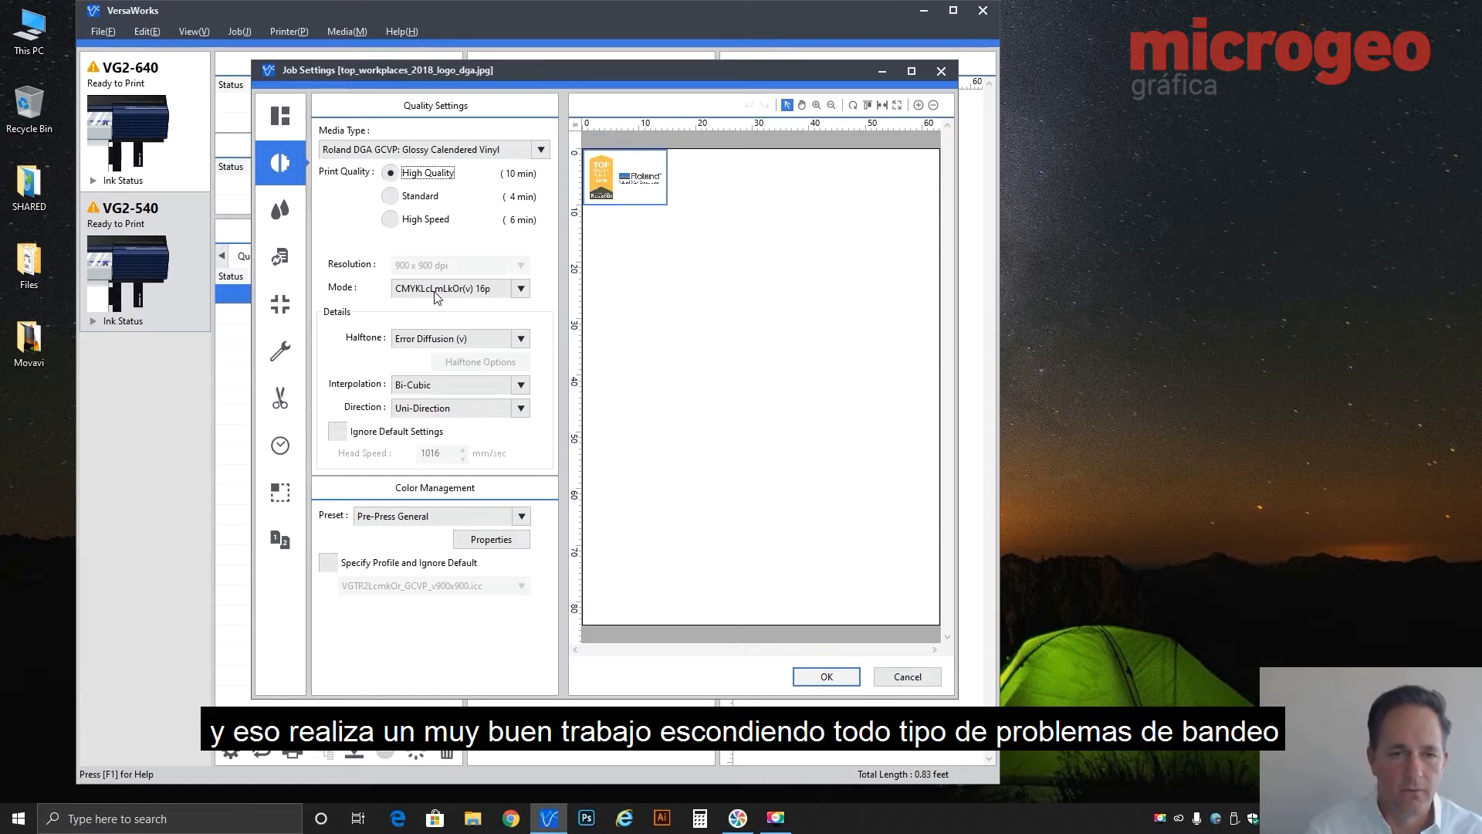
left_click(415, 222)
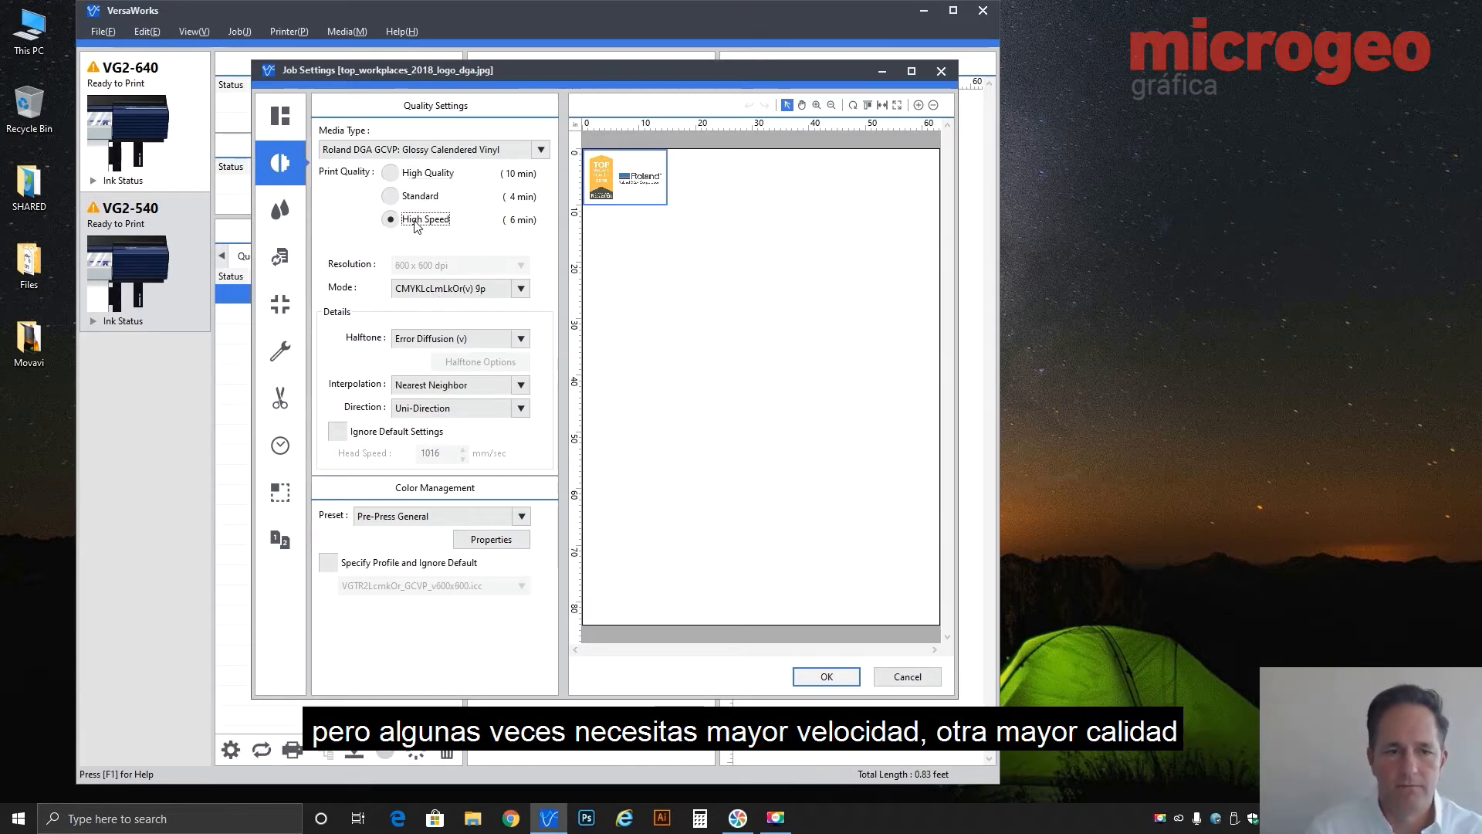
left_click(424, 173)
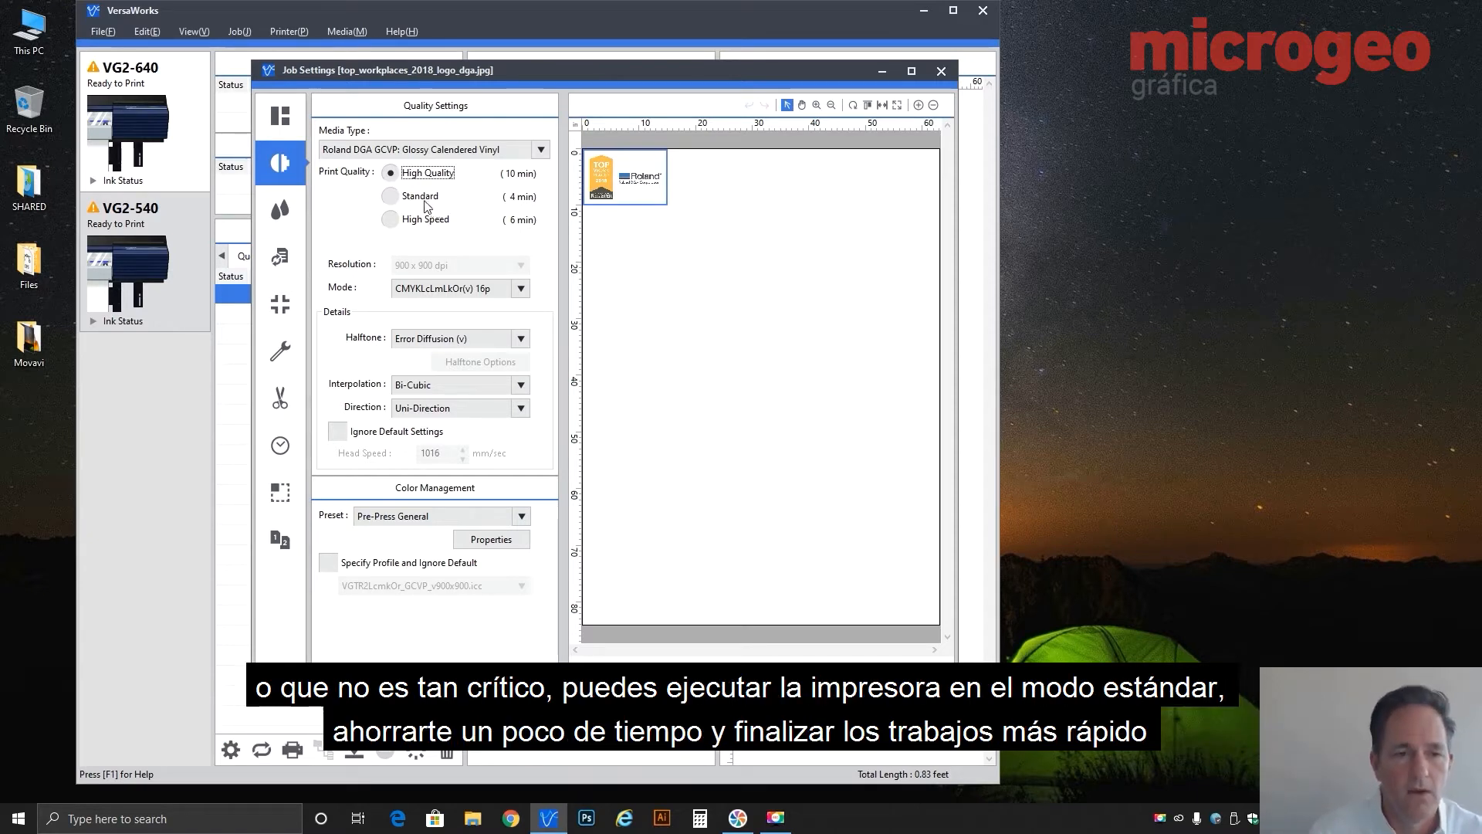
left_click(423, 197)
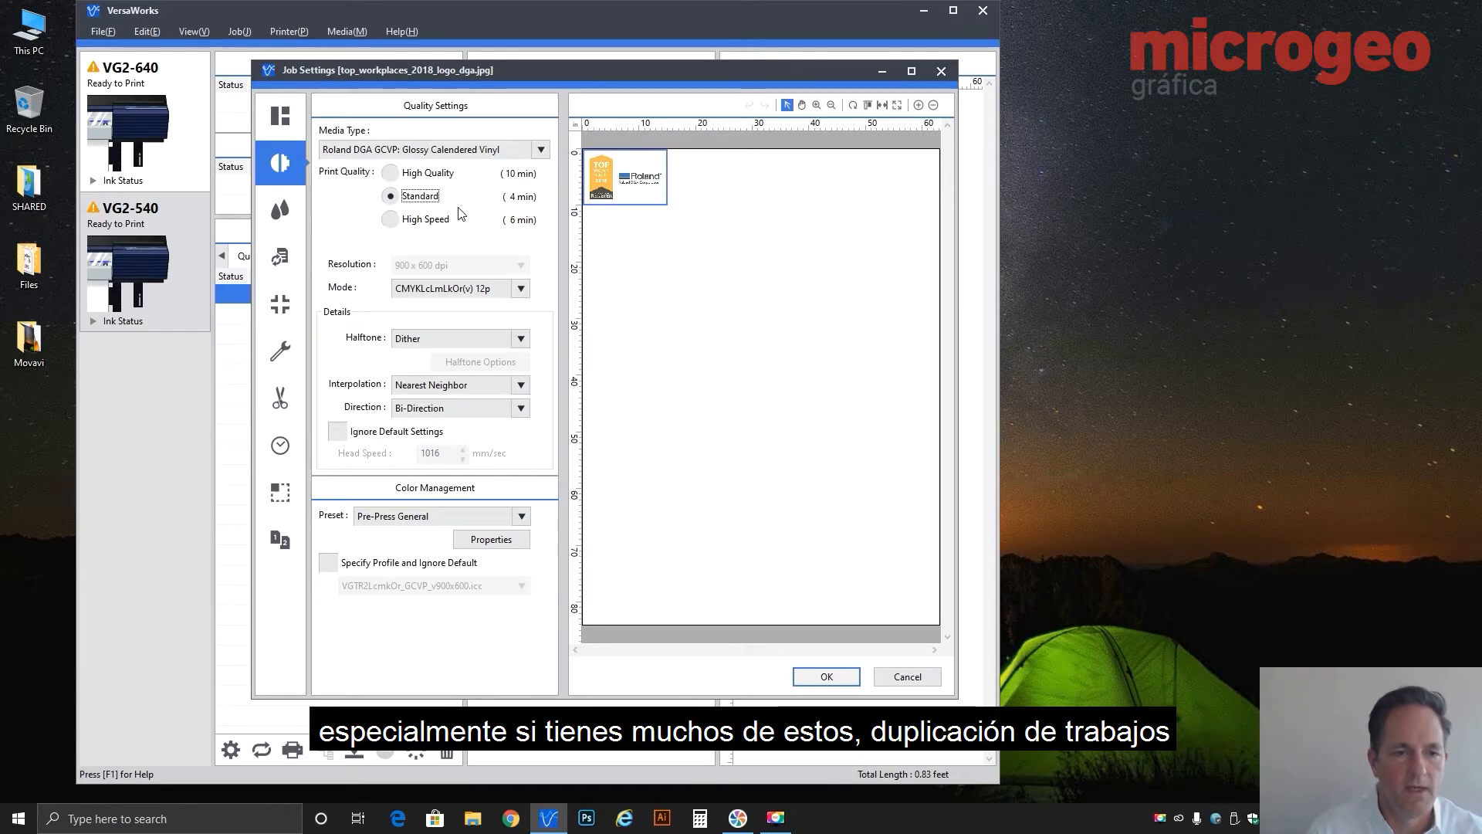
Step: Select the High Speed print quality and set its mode to CMYKLcLmLkOr(v) 6p
left_click(415, 224)
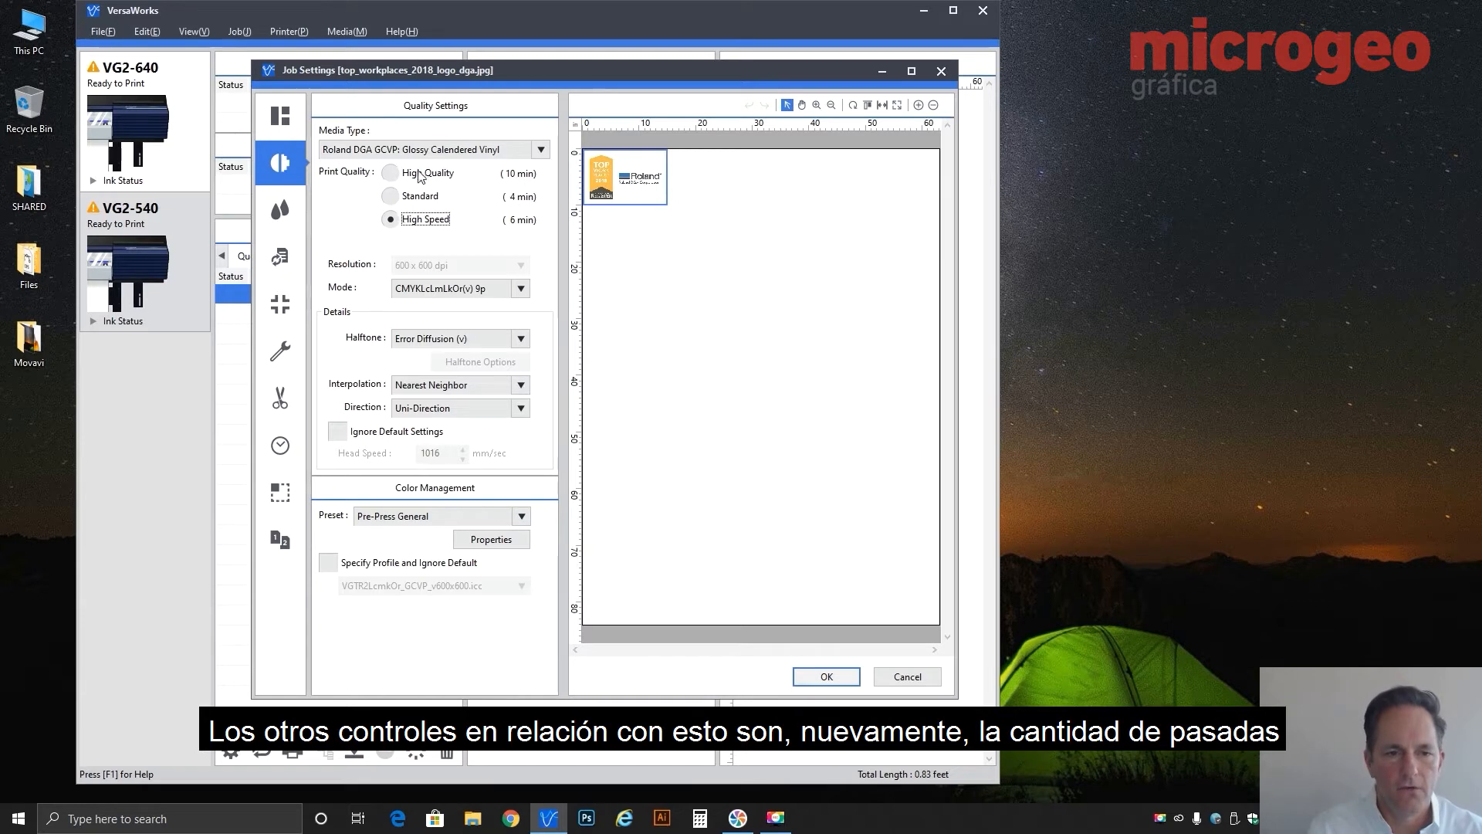
left_click(448, 289)
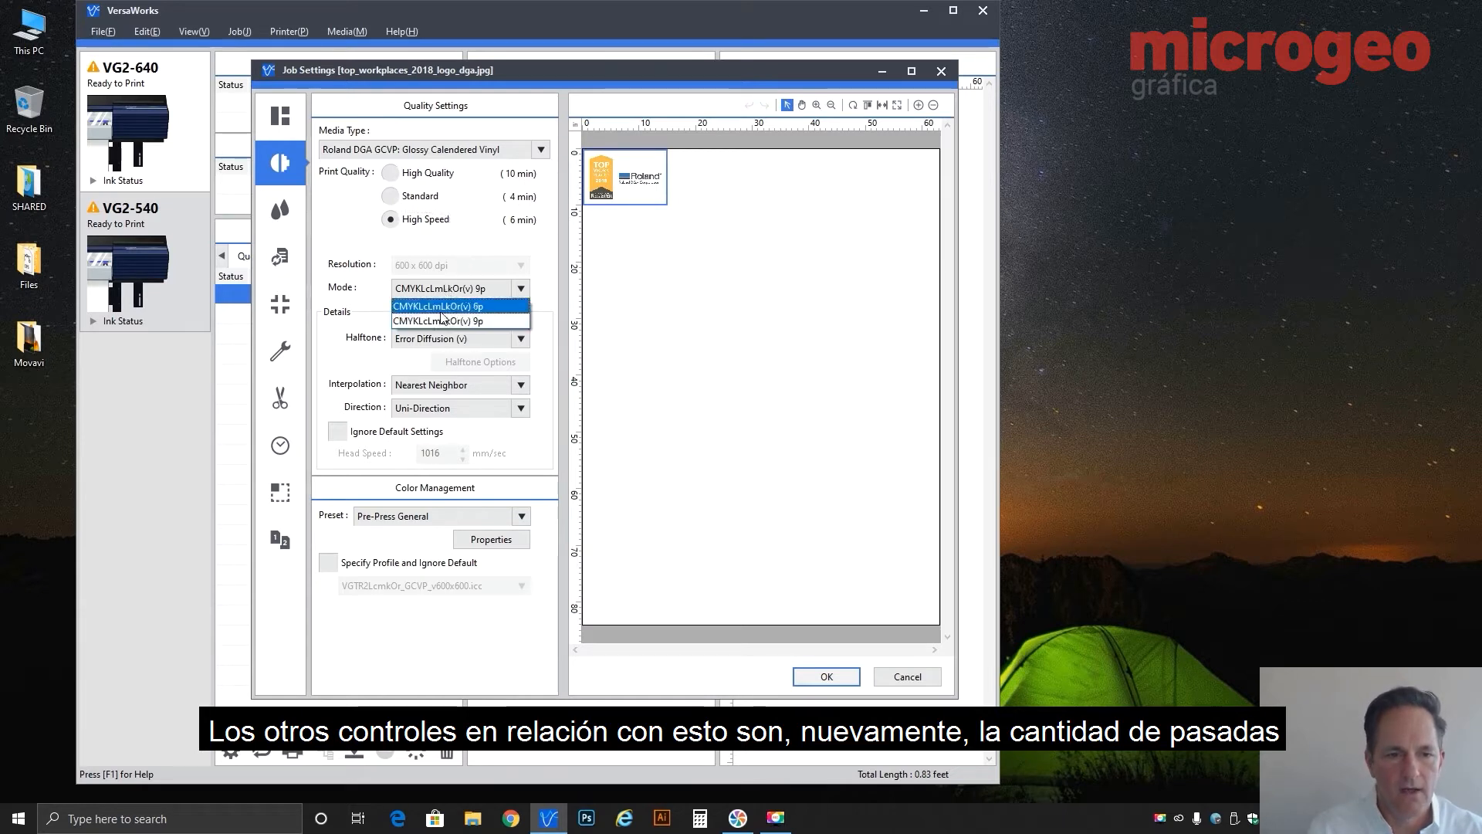
left_click(439, 316)
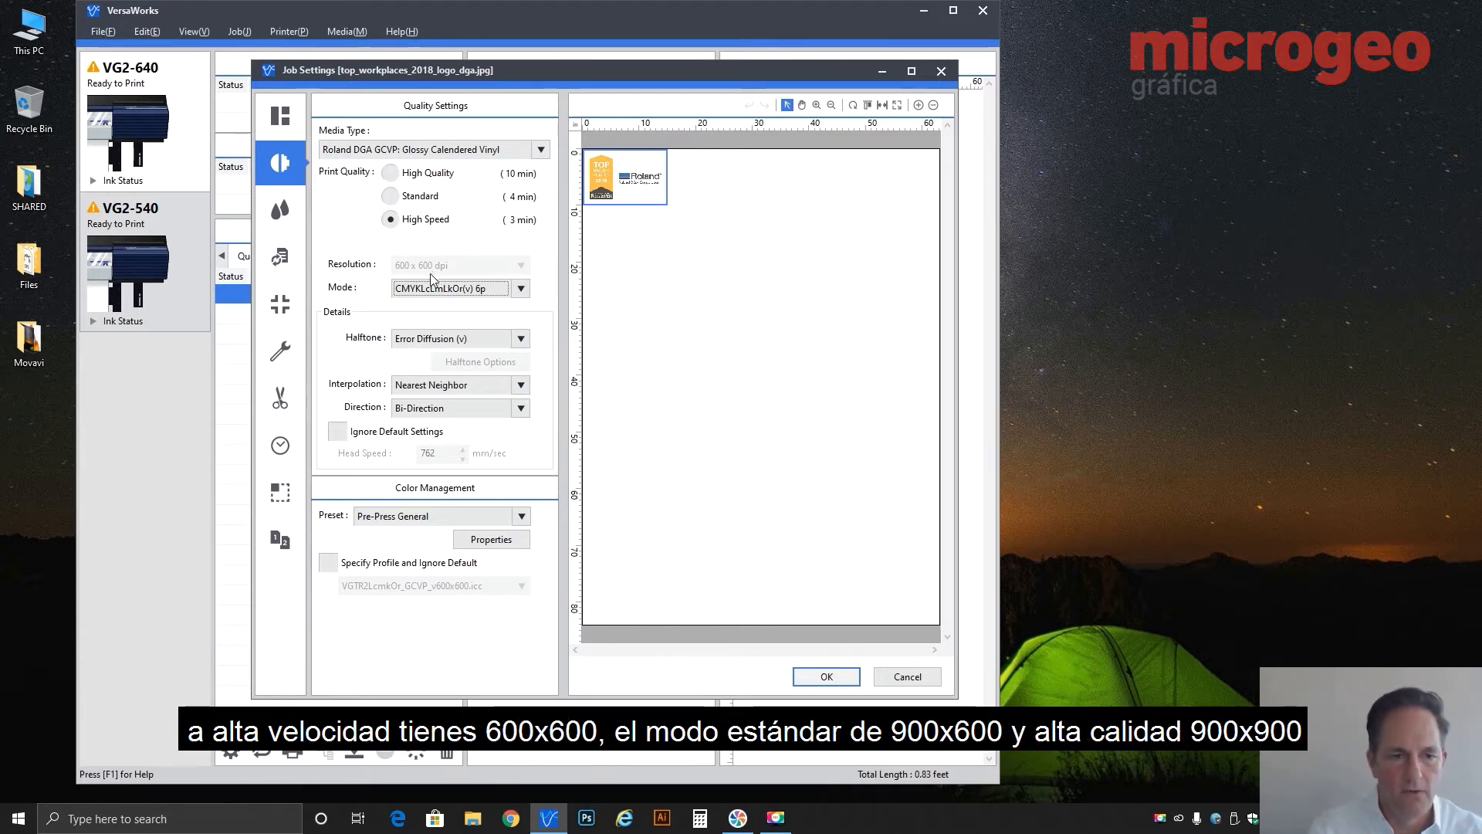
Step: Select the High Quality print quality, try the CMYKLcLmLkOr(v) 13p mode, and return the mode to CMYKLcLmLkOr(v) 16p
left_click(417, 200)
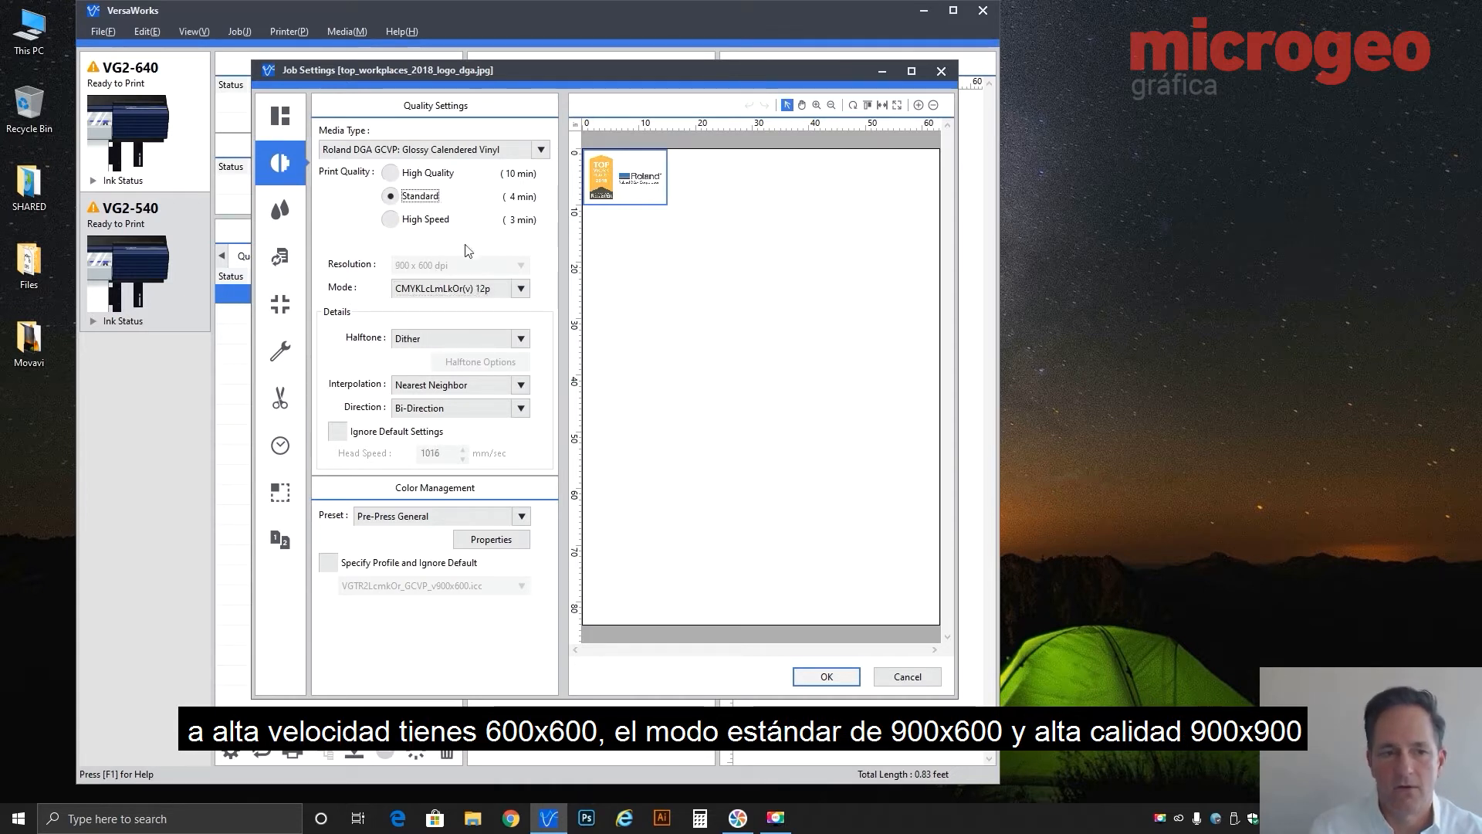
left_click(417, 176)
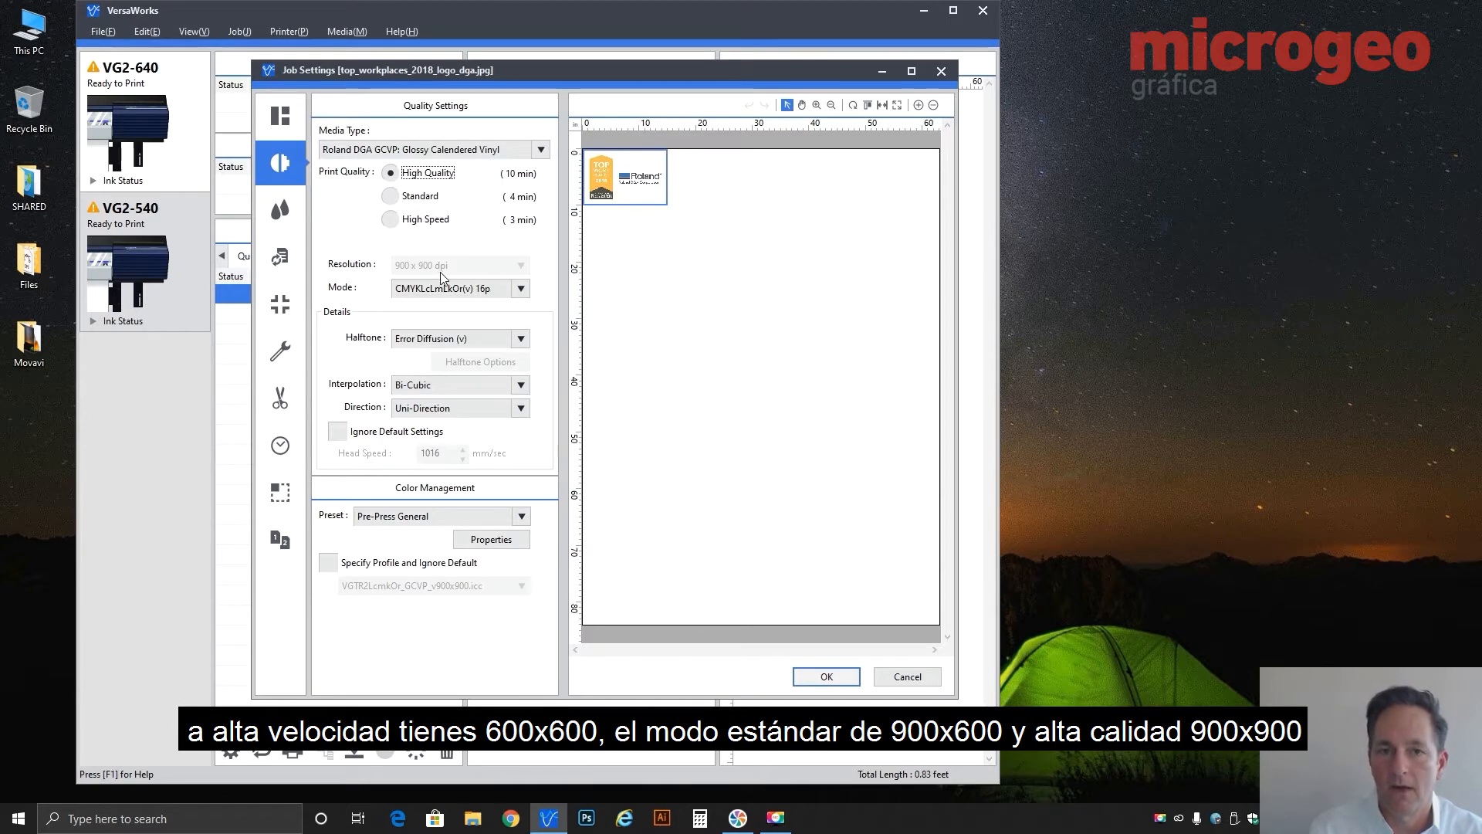
left_click(475, 290)
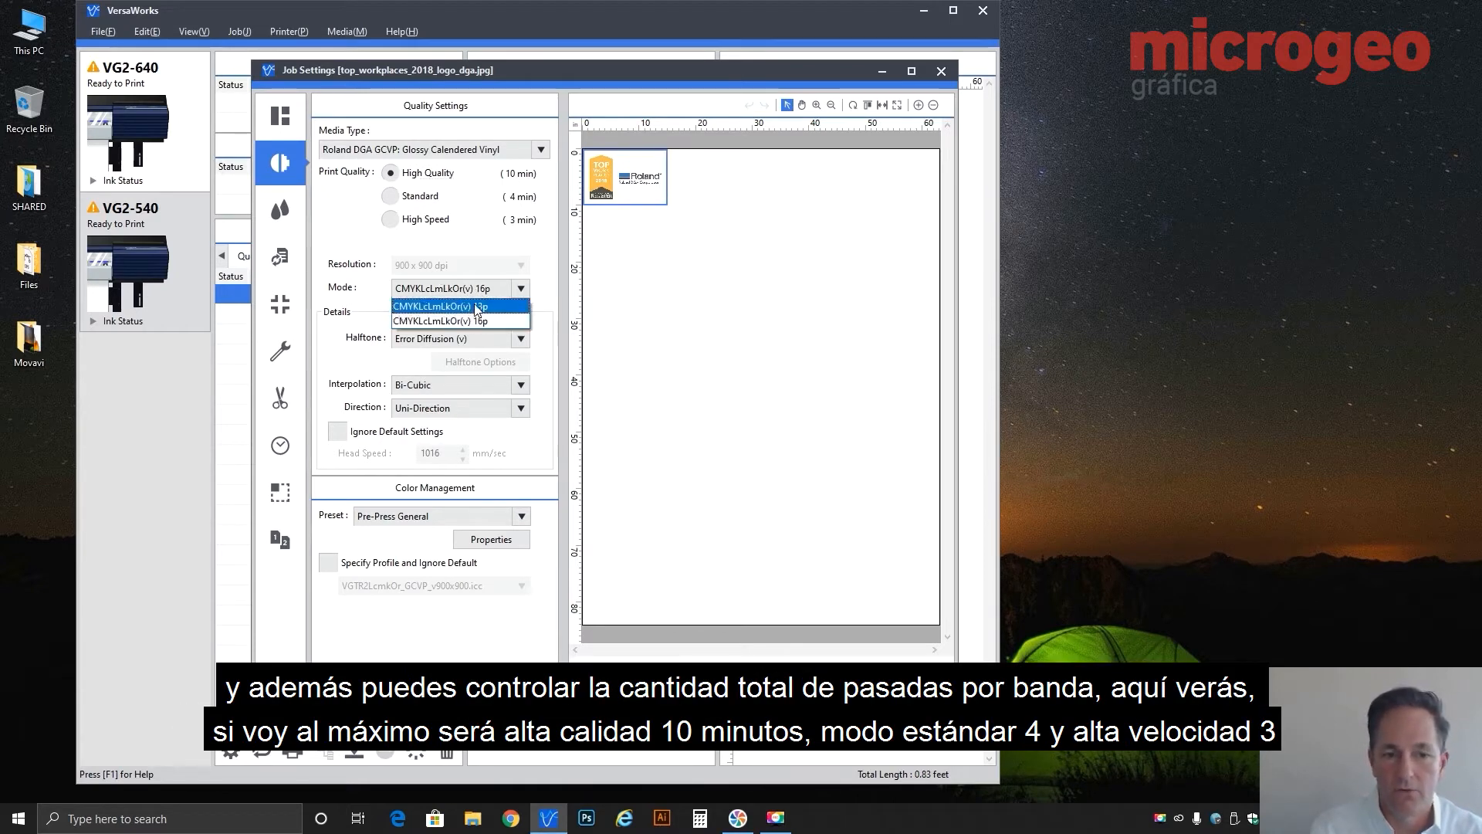
left_click(474, 305)
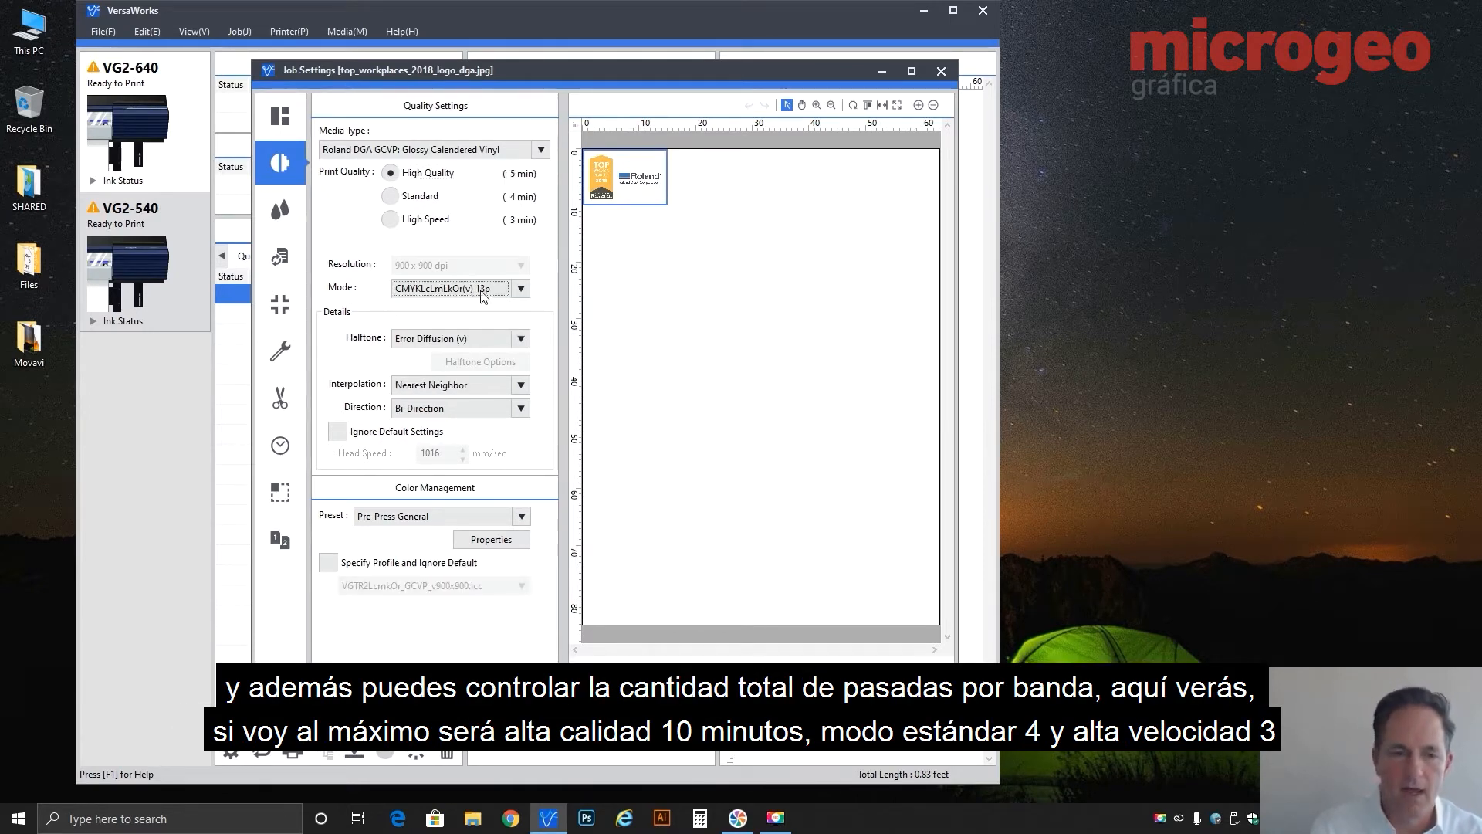
left_click(477, 293)
left_click(470, 316)
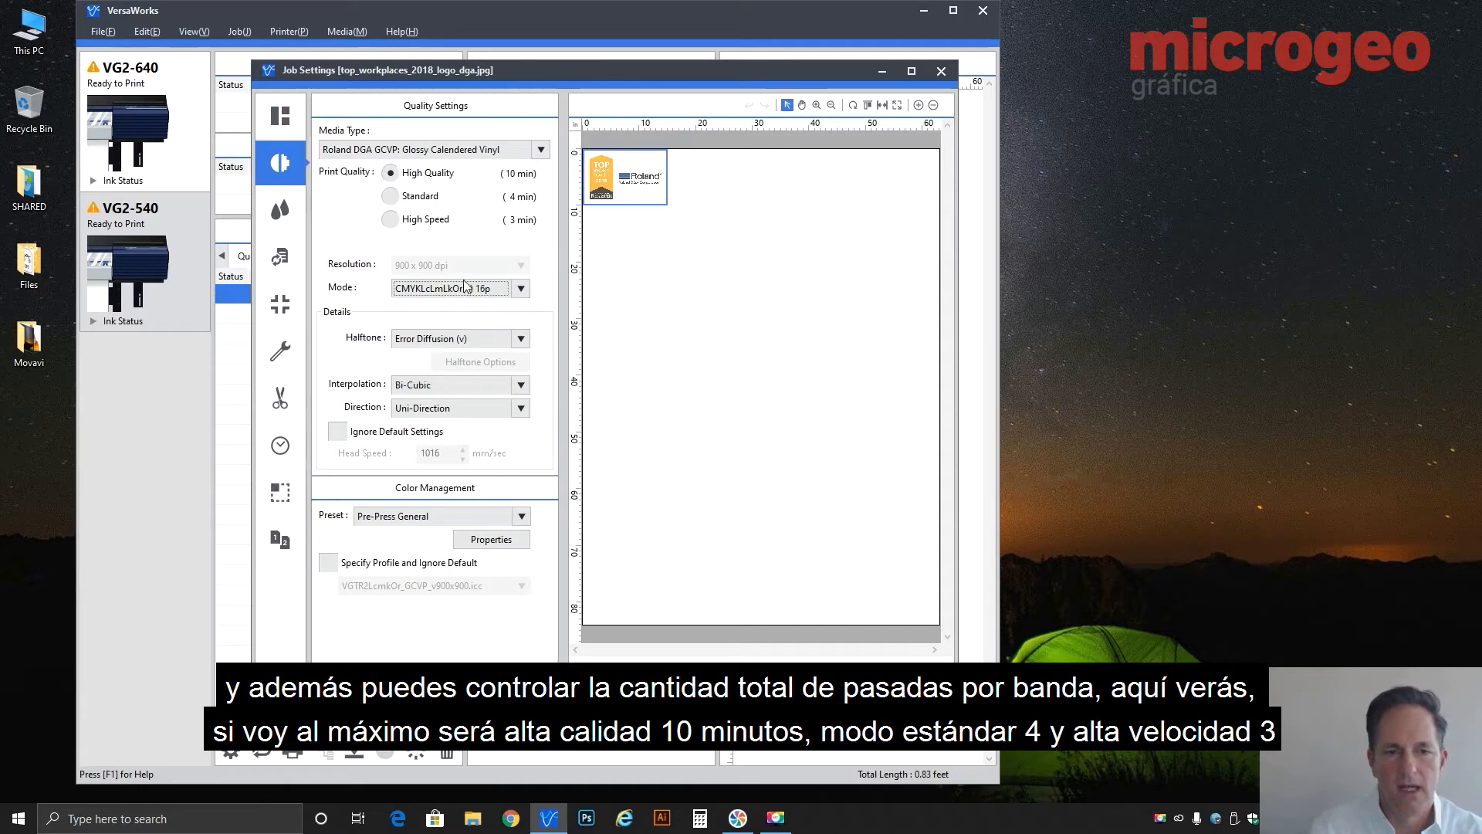
Step: Select the High Speed print quality, try Uni-Direction printing, and set the direction back to Bi-Direction
left_click(427, 199)
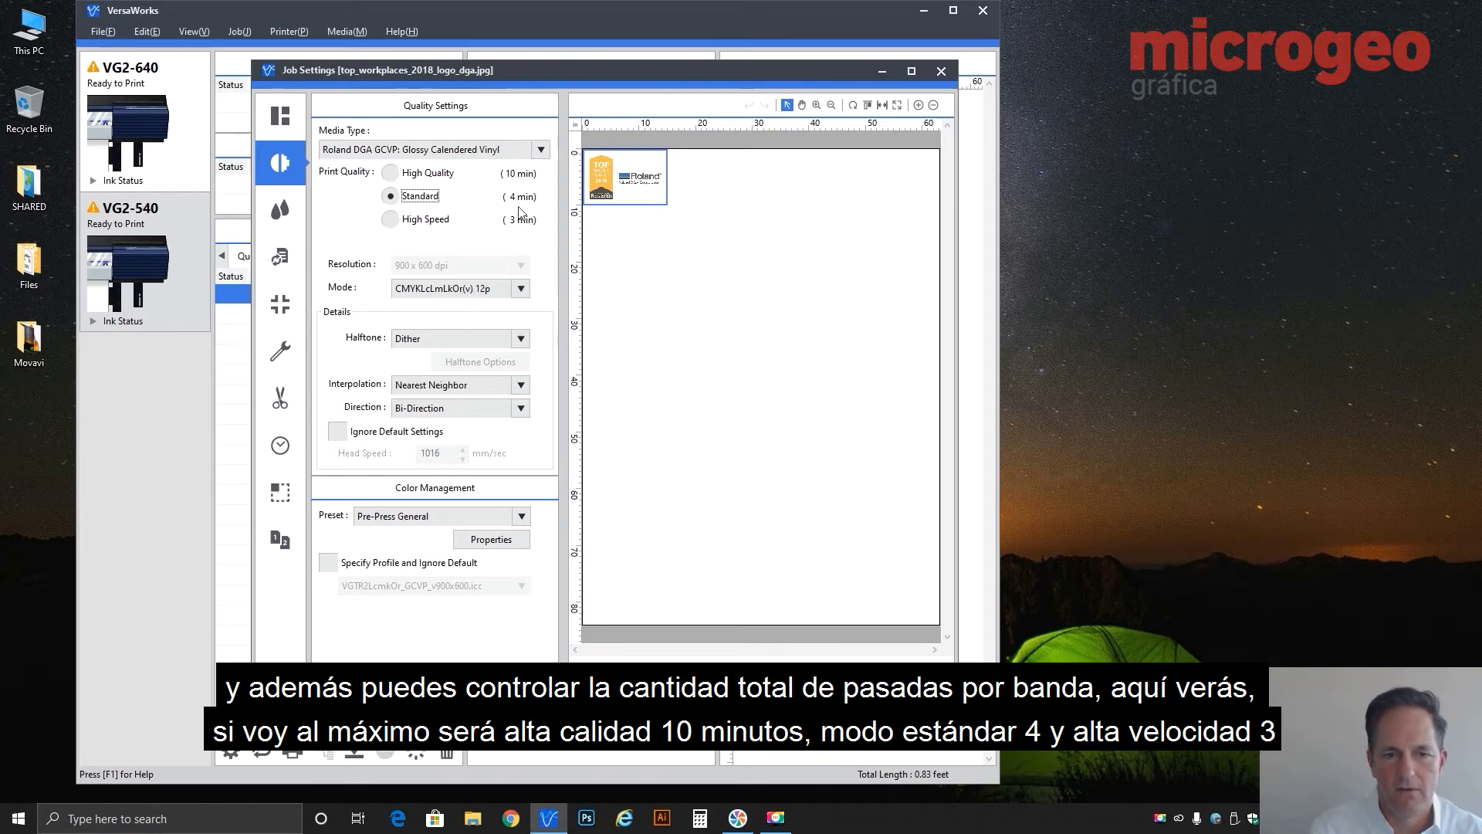
left_click(430, 220)
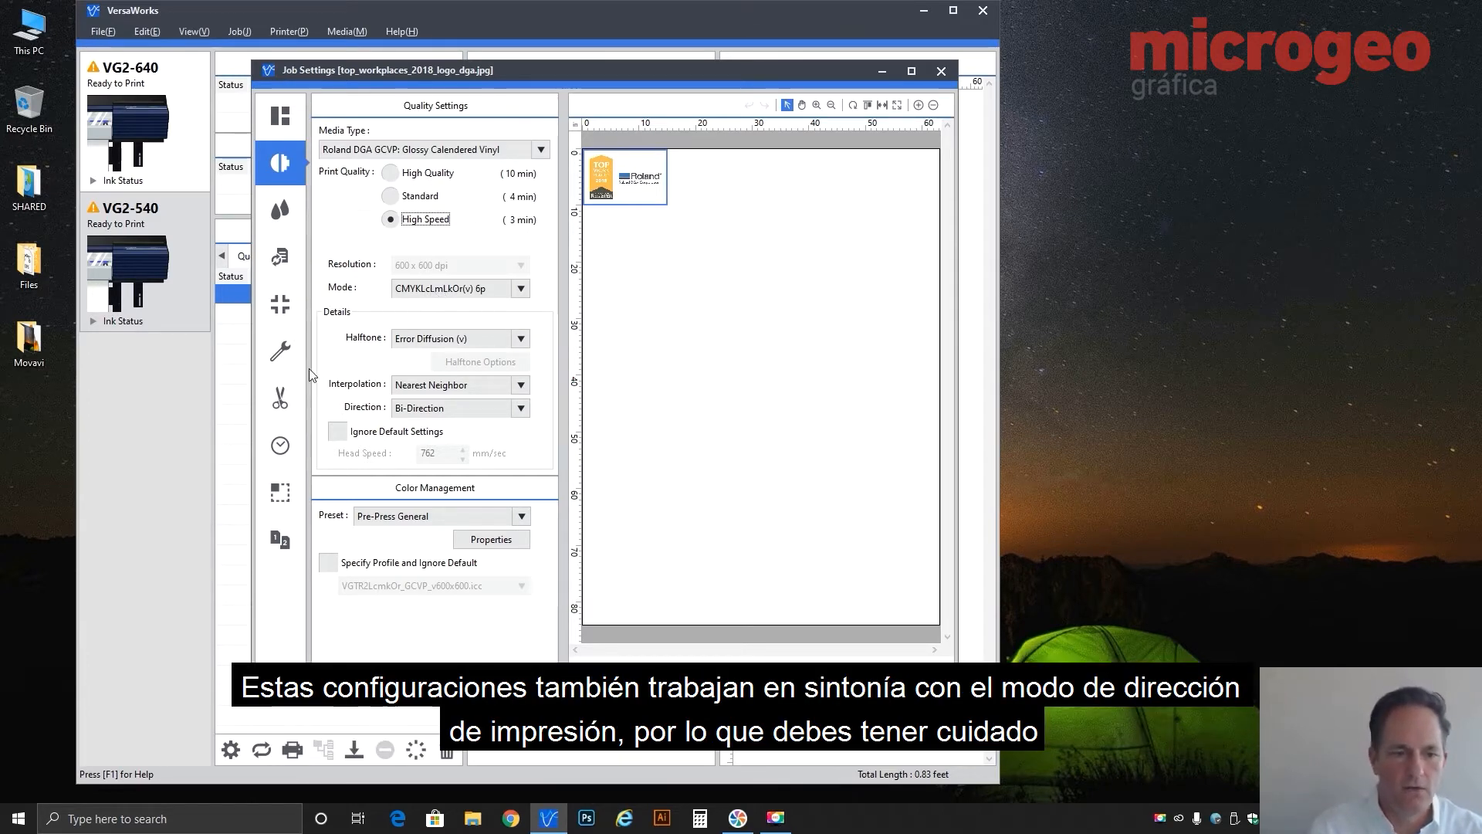
left_click(436, 415)
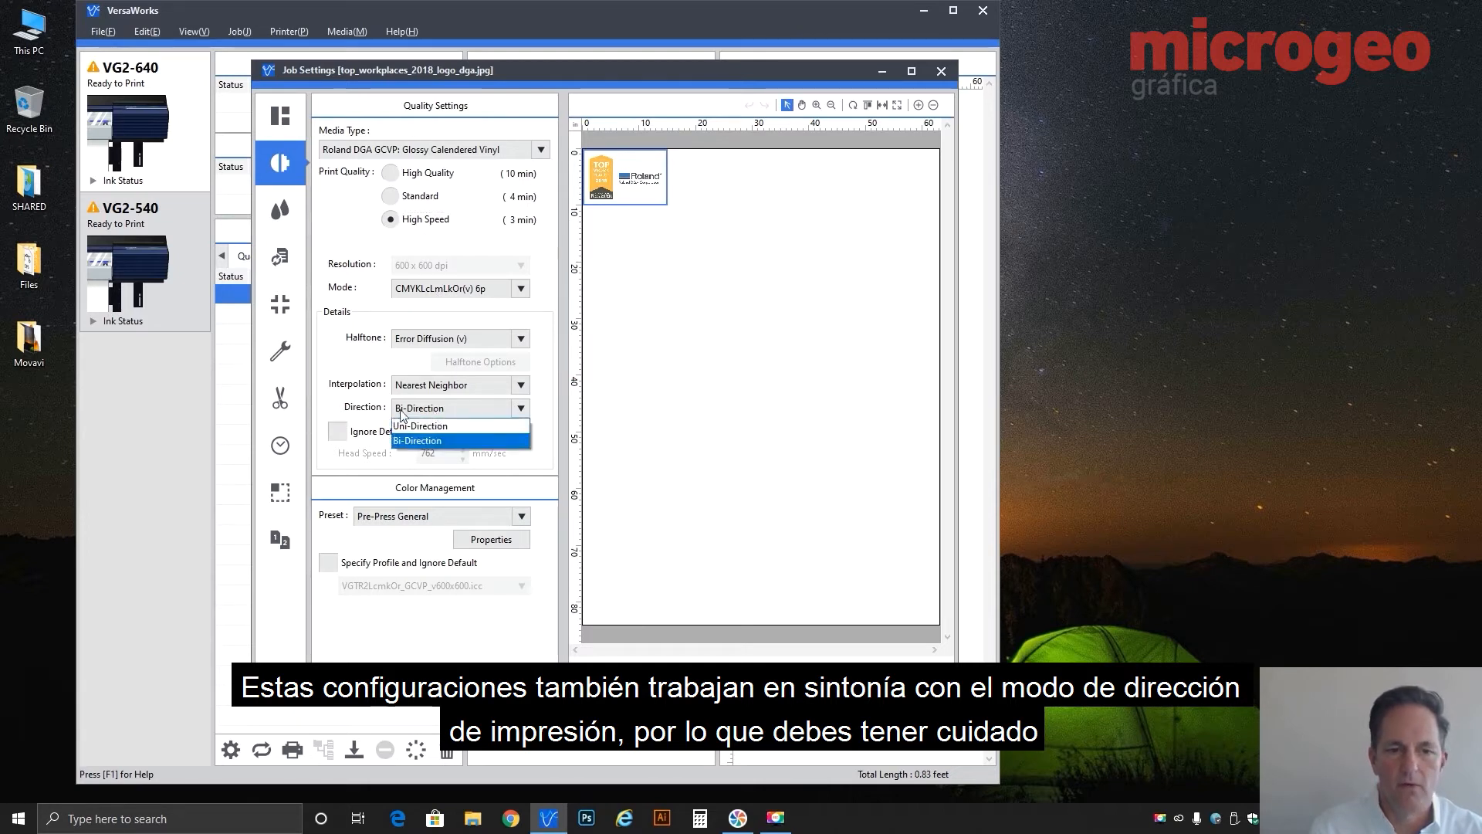
left_click(430, 425)
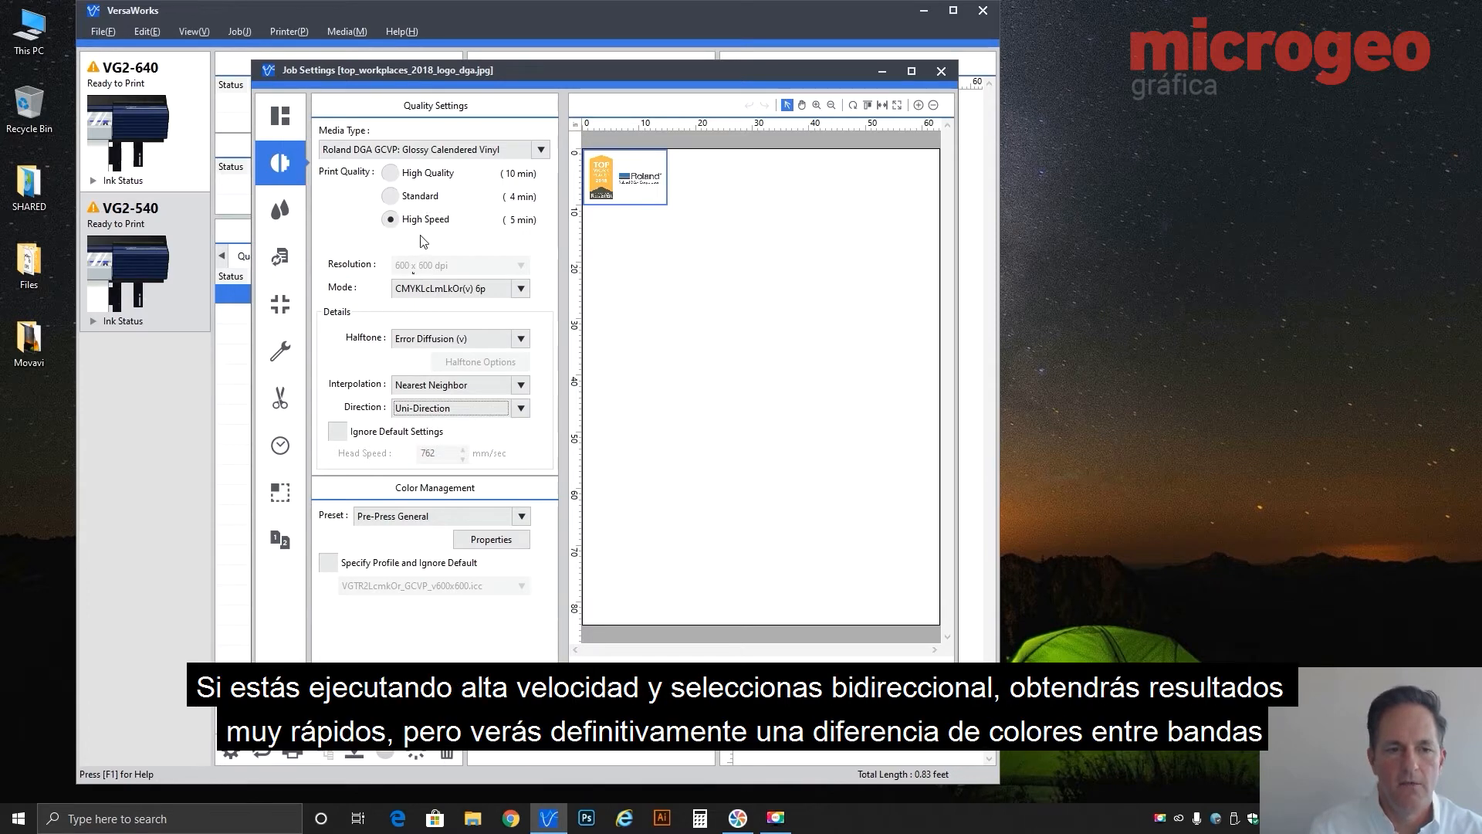
left_click(443, 409)
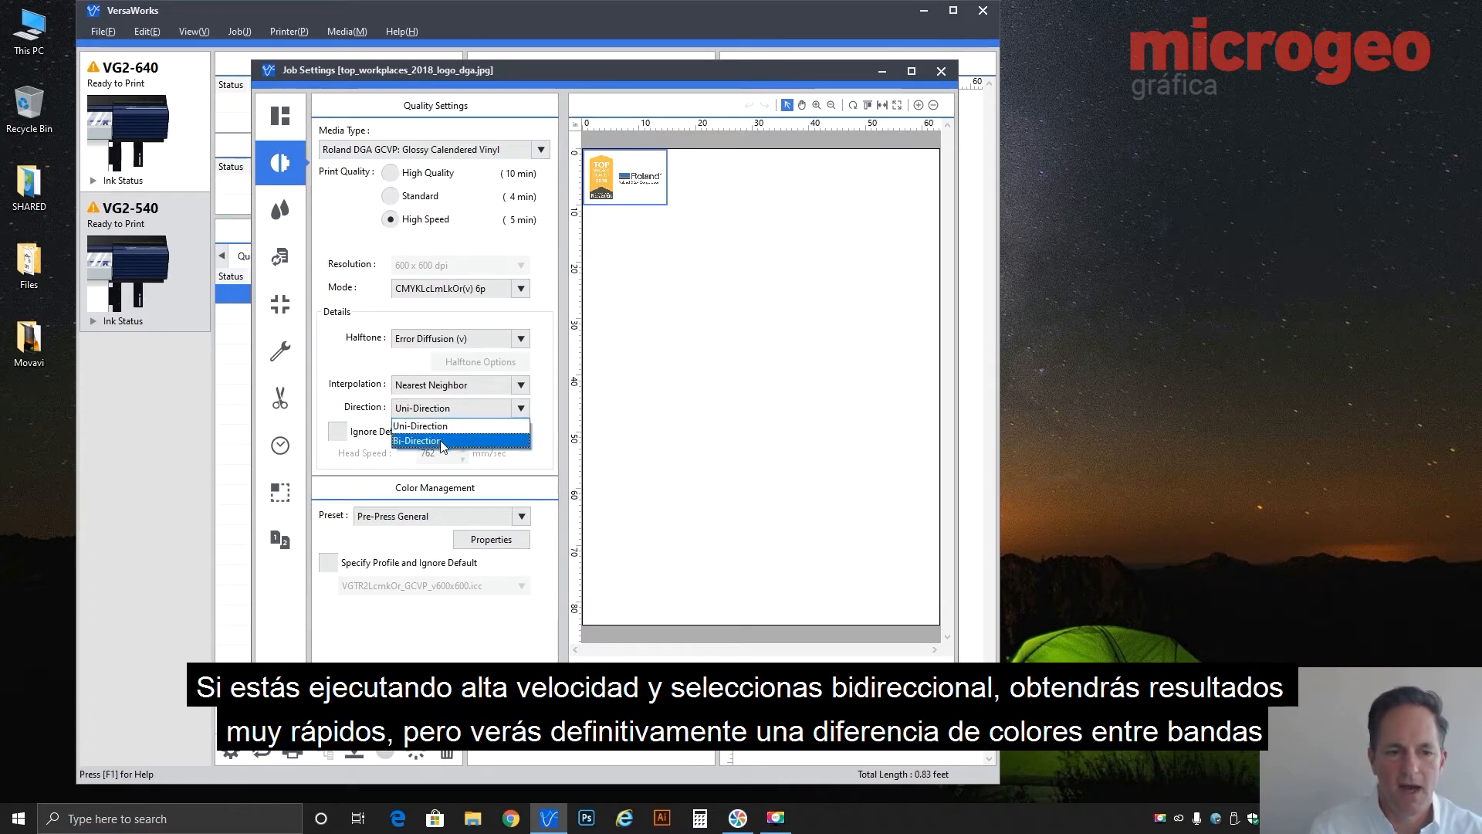
left_click(446, 434)
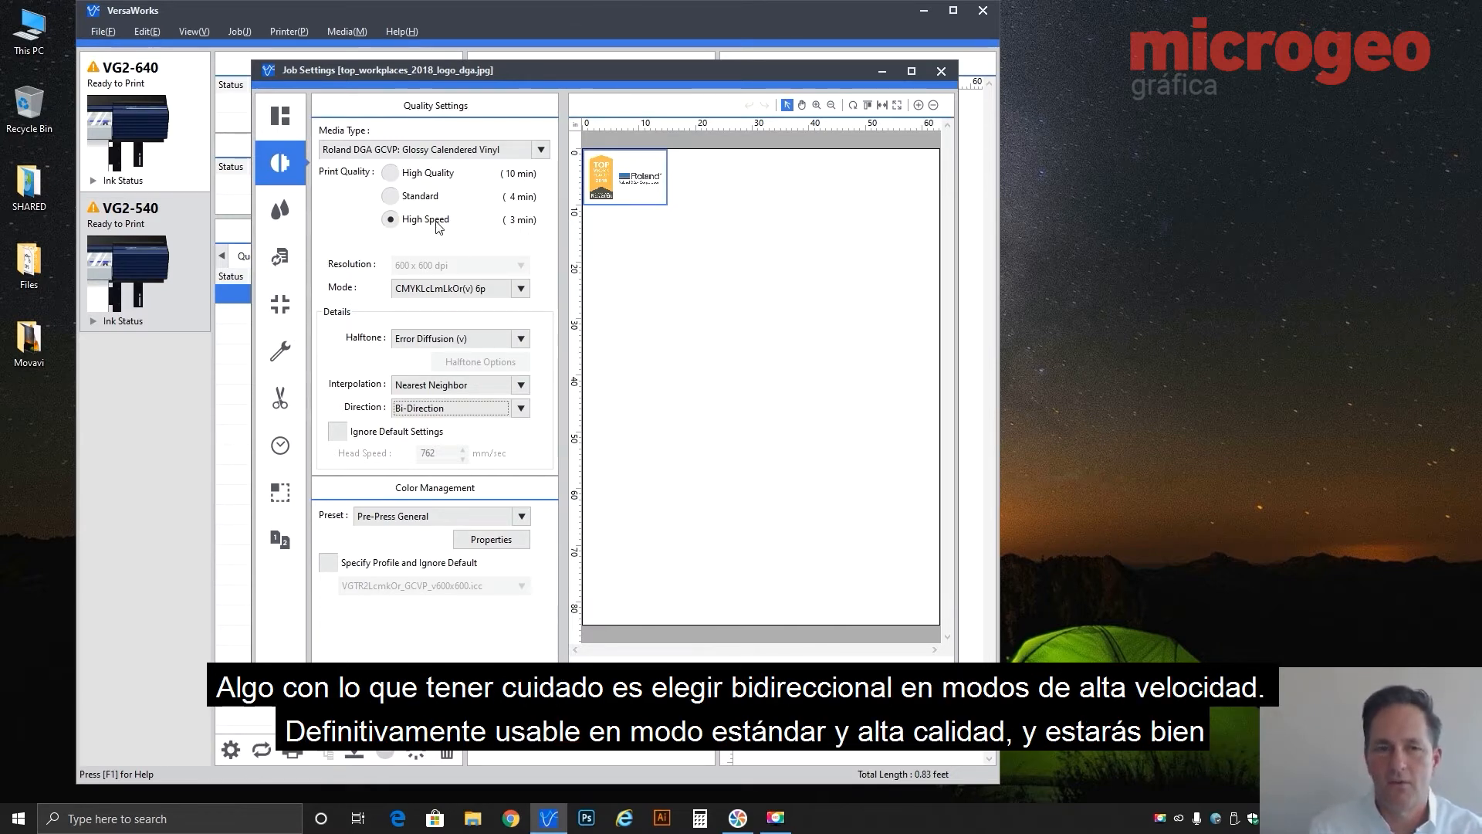
Step: Select the High Quality print quality and set its print direction to Bi-Direction
left_click(420, 199)
left_click(425, 177)
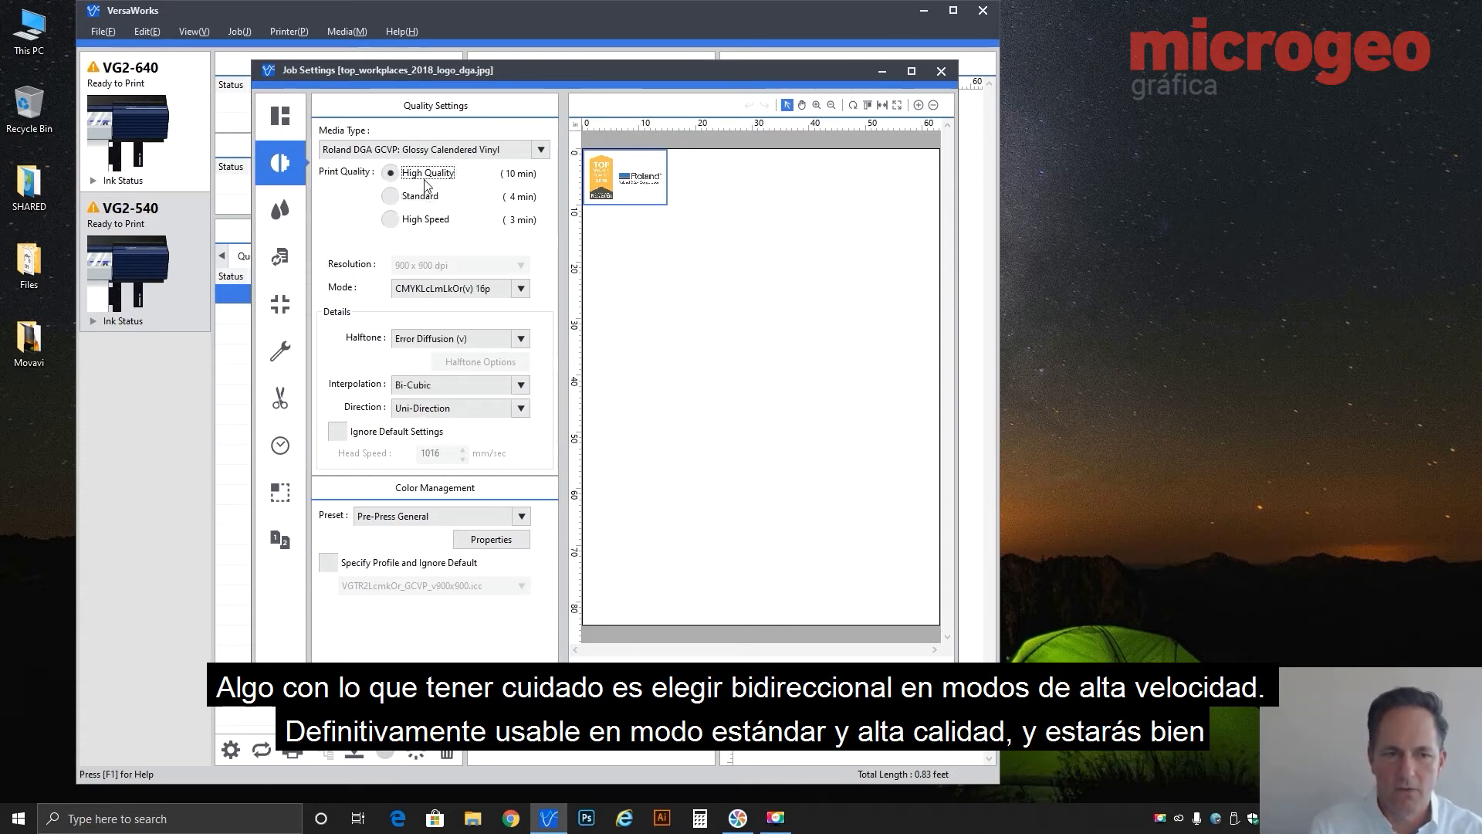
left_click(429, 407)
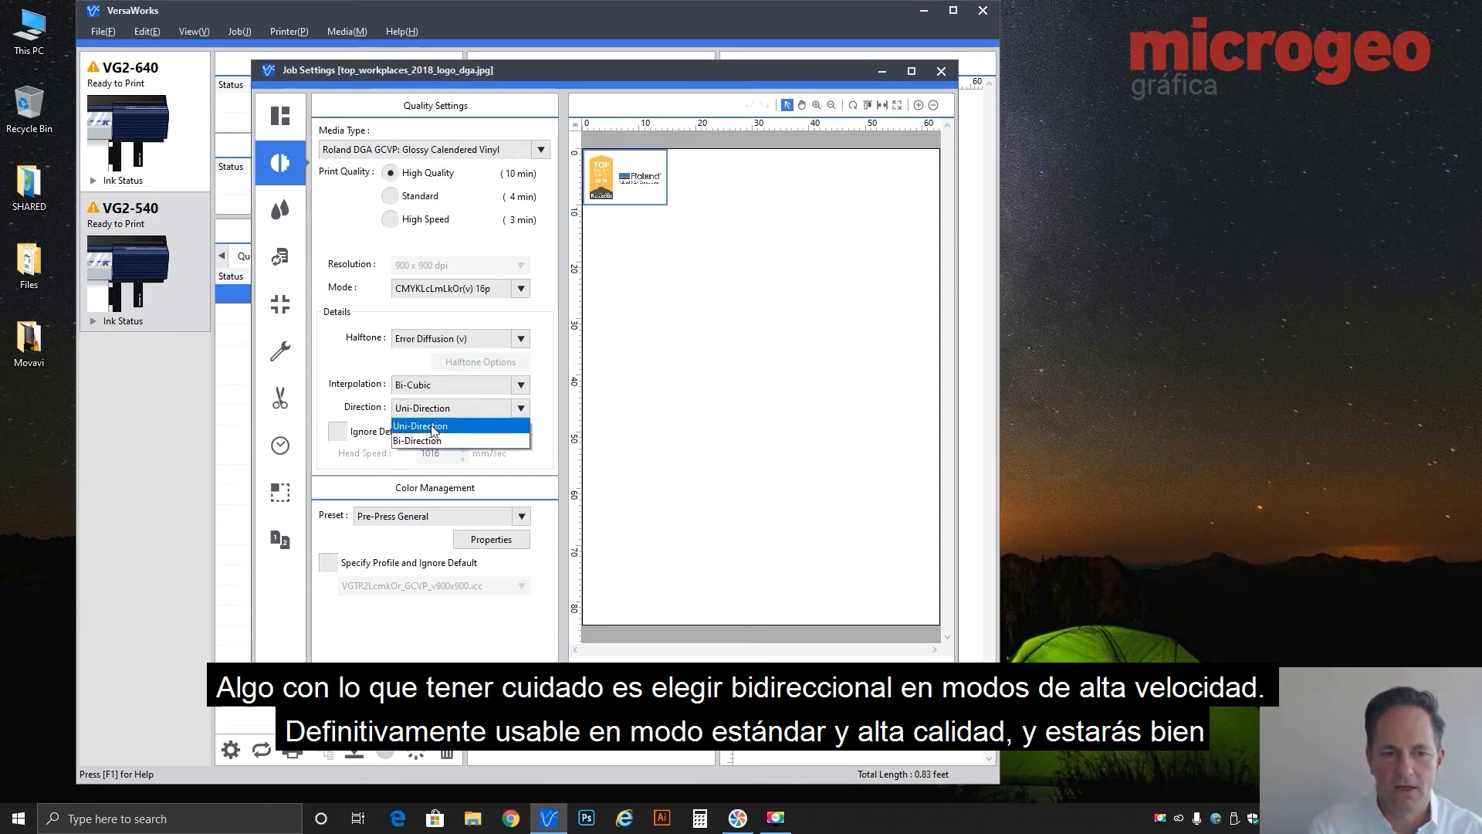
left_click(431, 441)
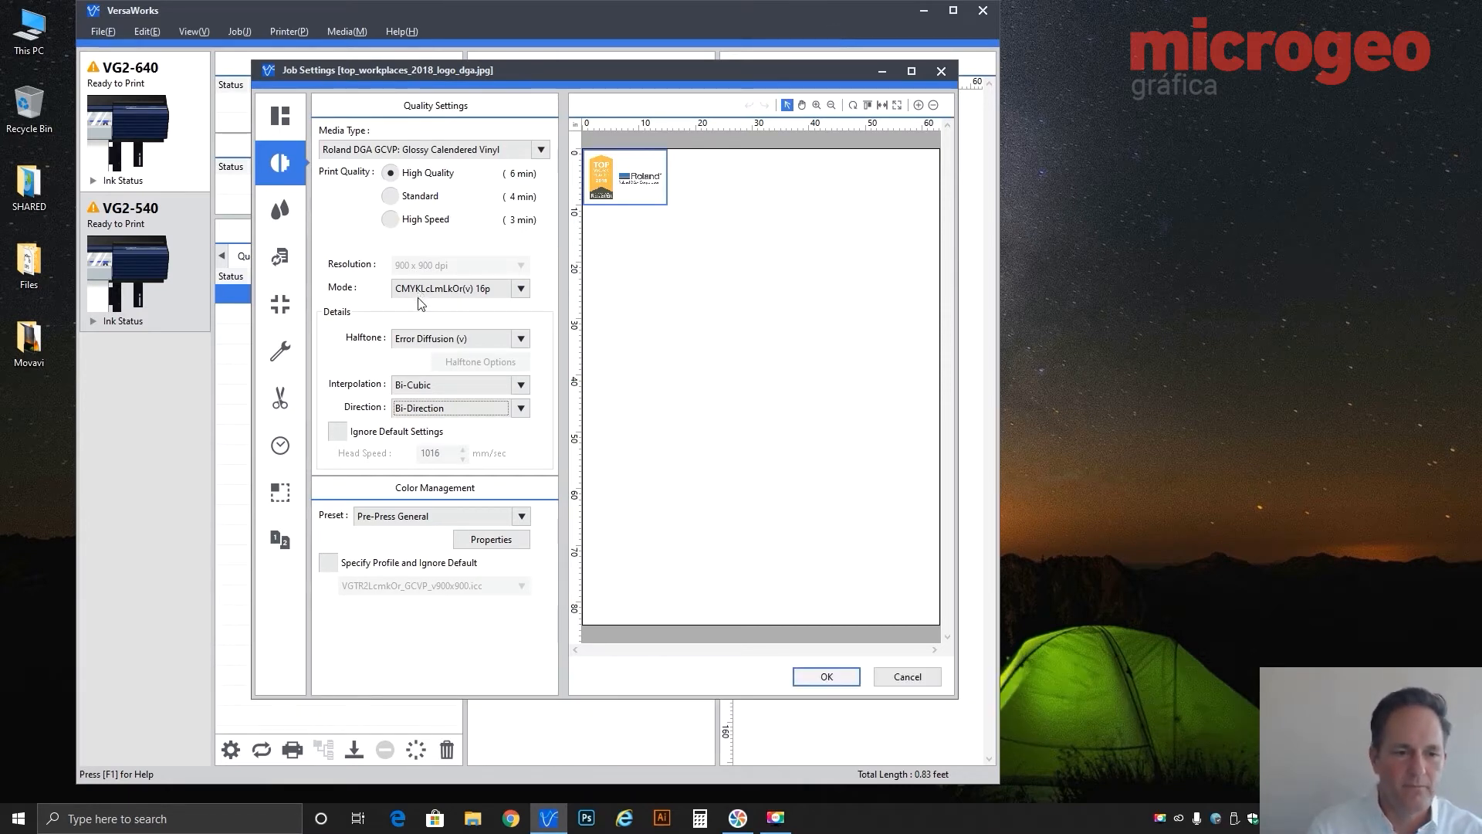
Step: Try the Dither halftone for the High Quality preset and set the halftone back to Error Diffusion (v)
left_click(421, 344)
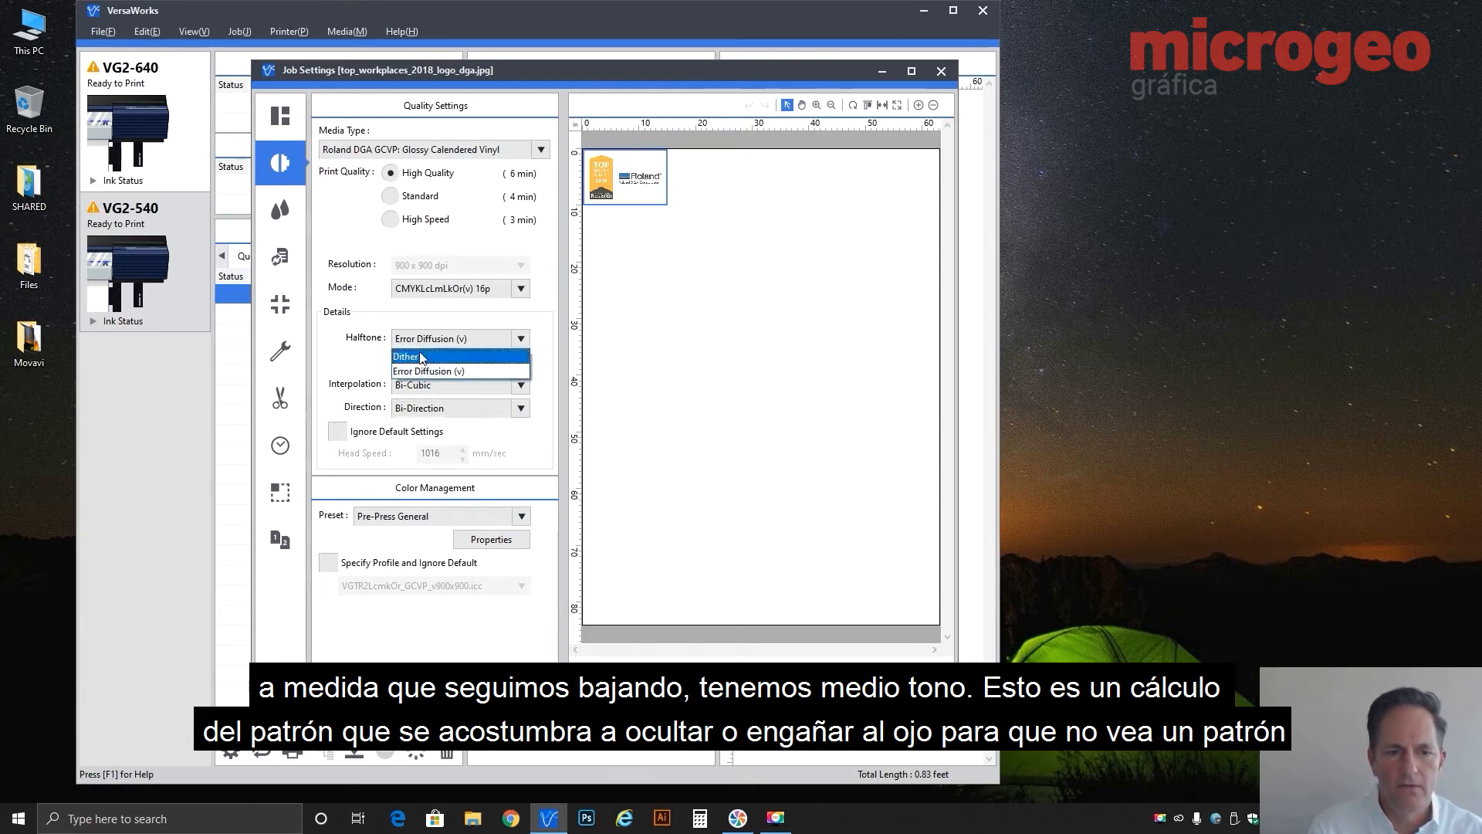
left_click(423, 357)
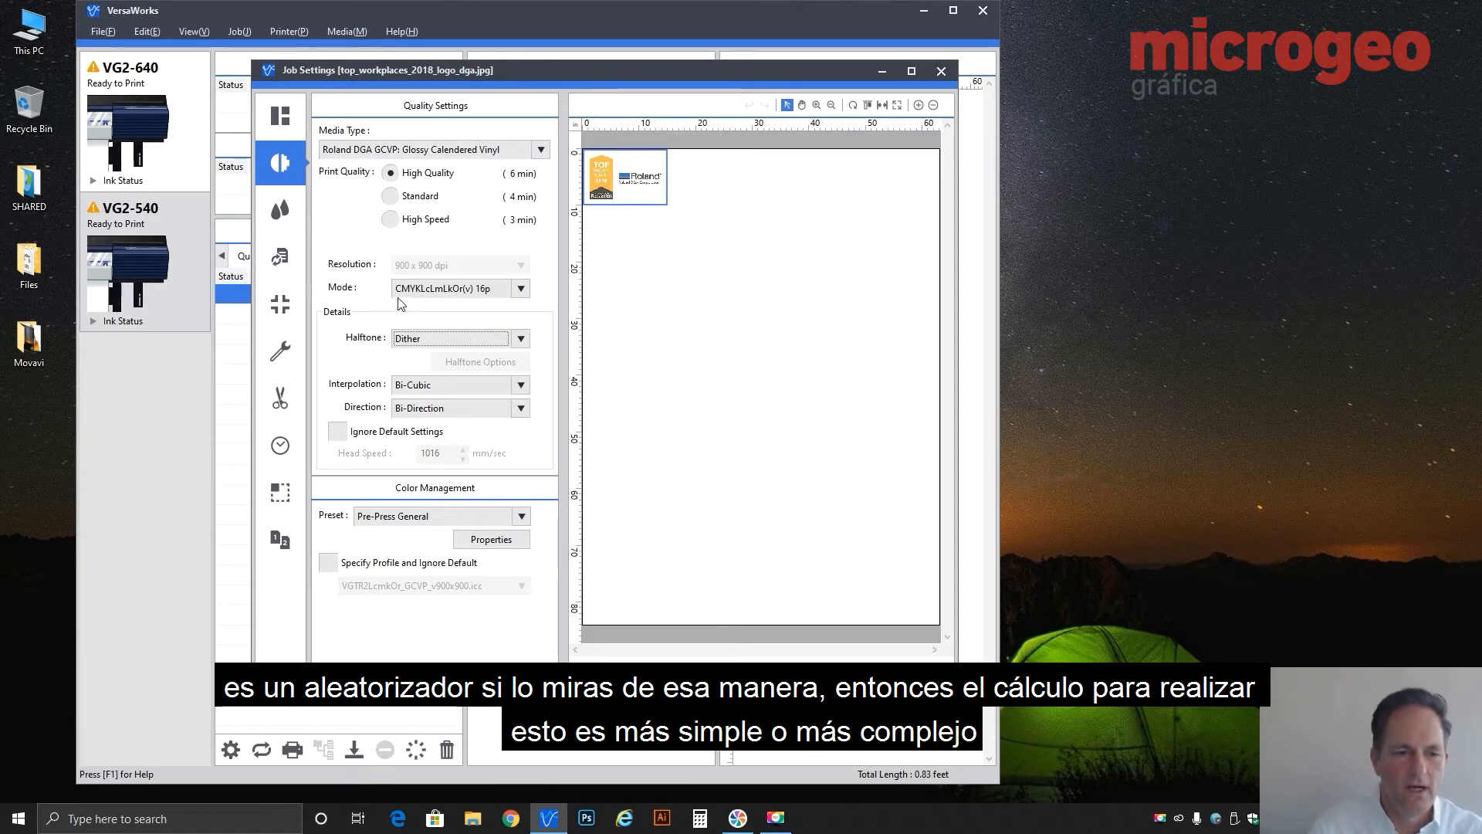
left_click(484, 336)
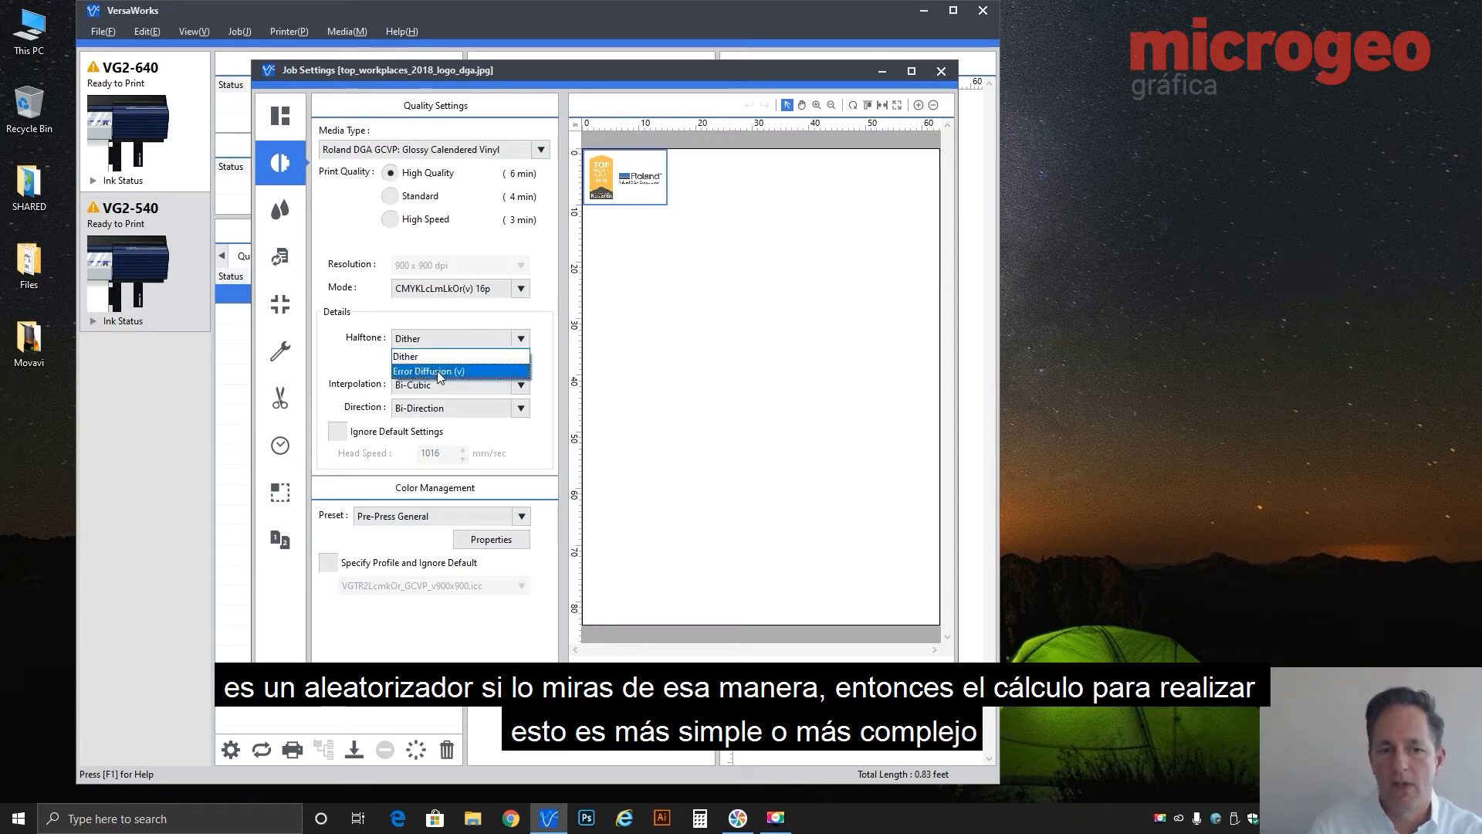
left_click(437, 371)
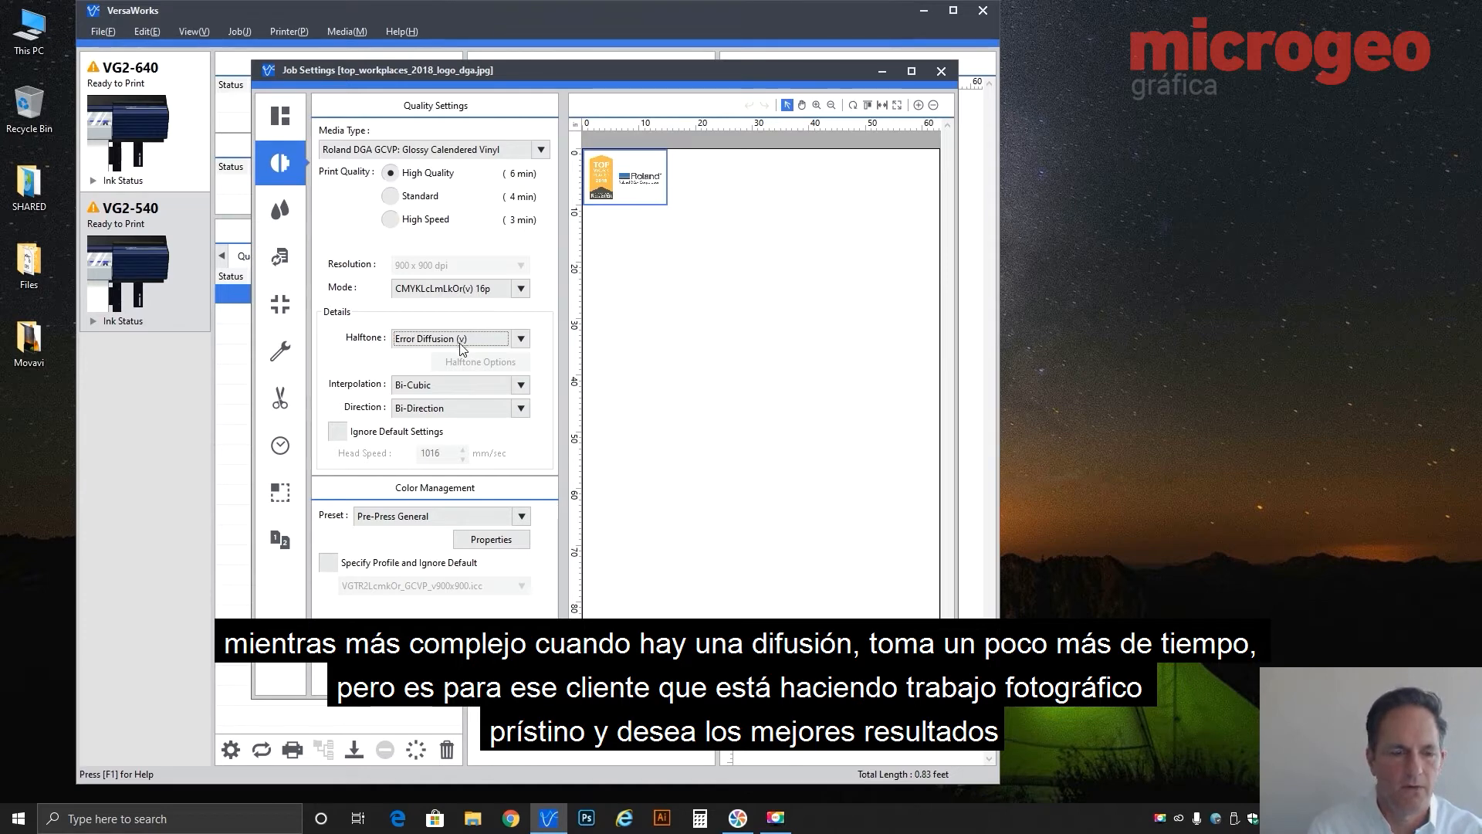
Step: Try Nearest Neighbor interpolation for the High Quality preset and return the interpolation to Bi-Cubic
left_click(443, 383)
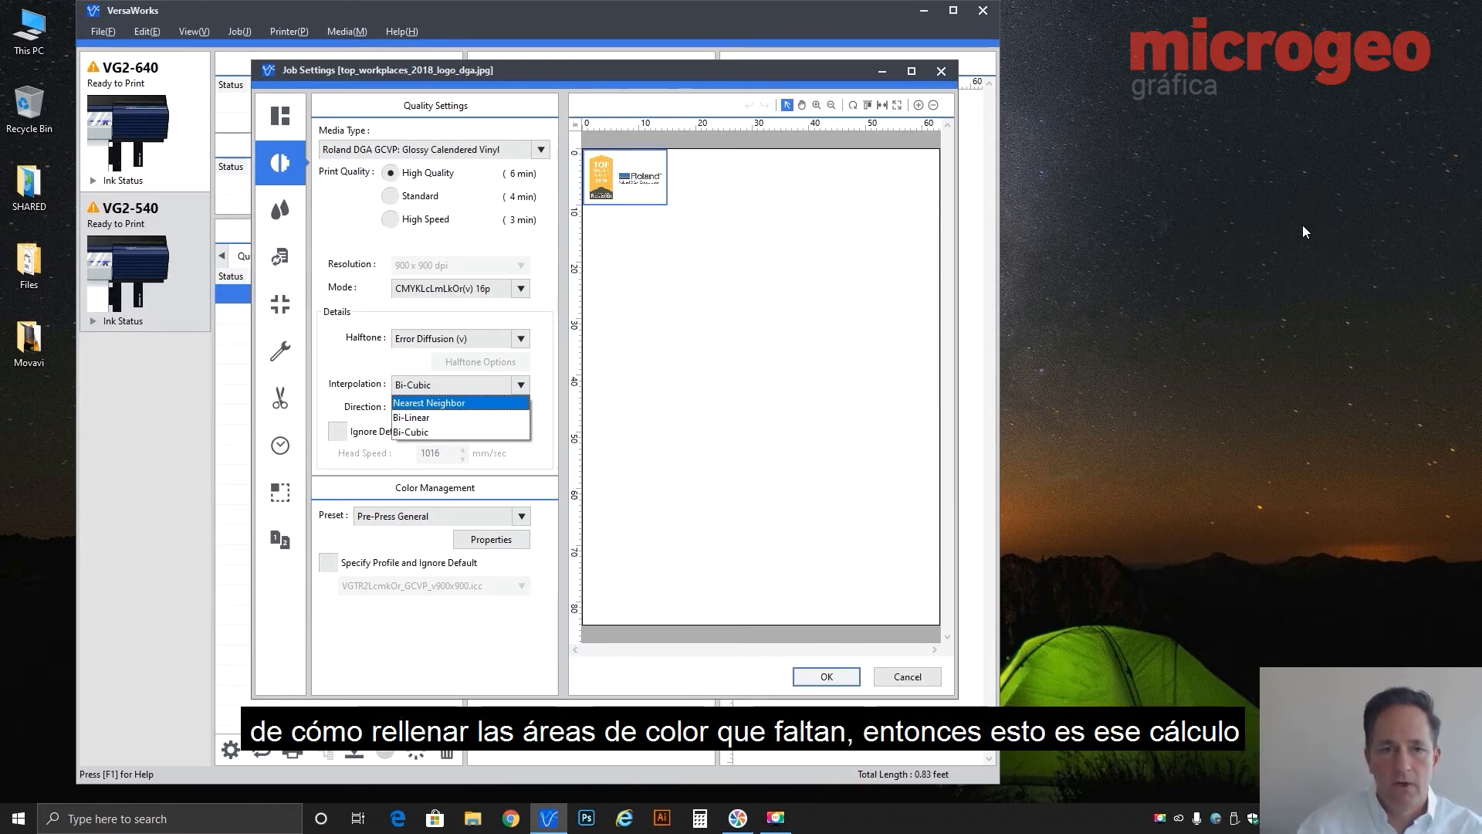
left_click(429, 400)
left_click(424, 386)
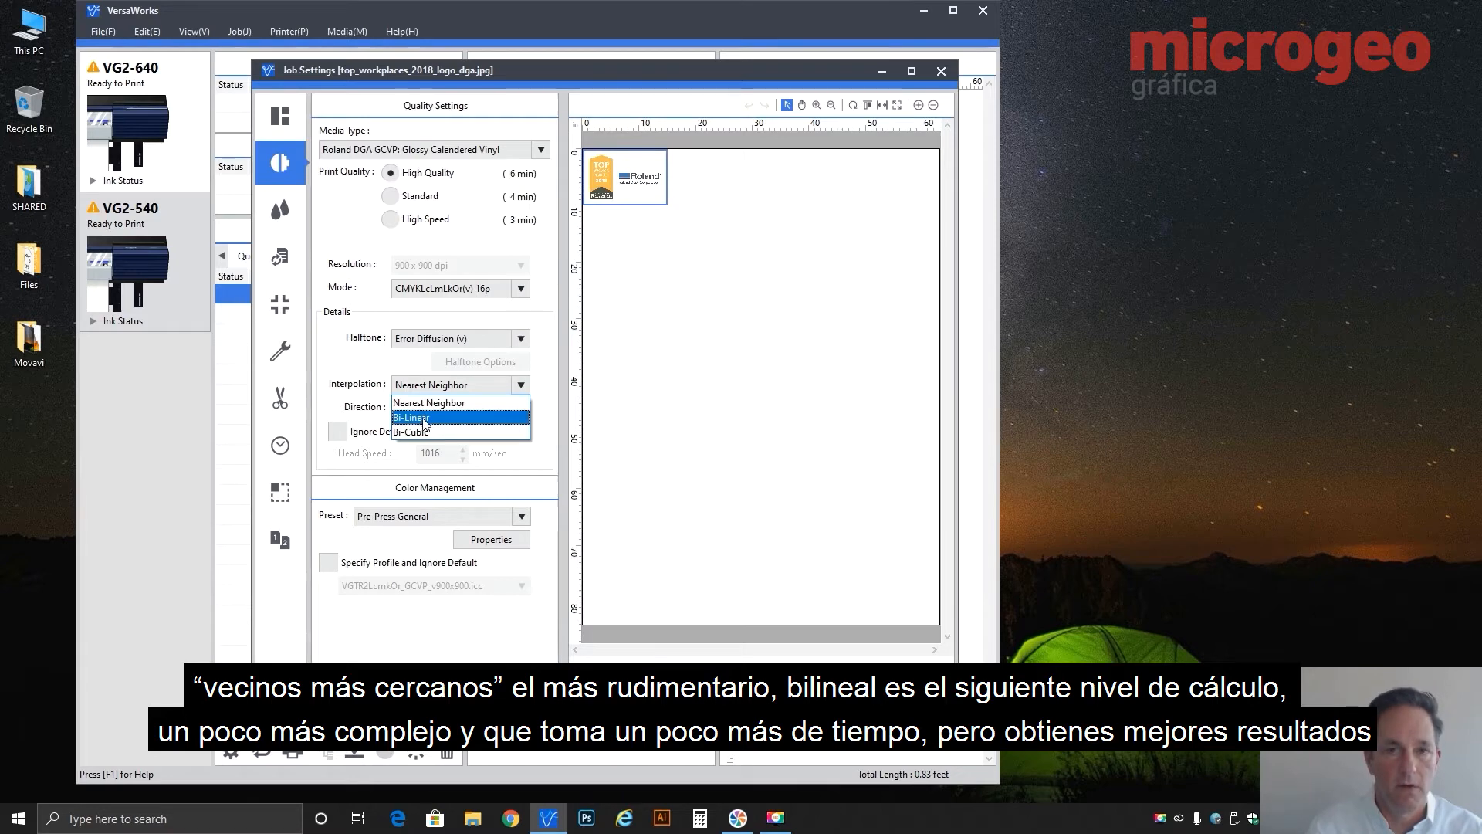
left_click(422, 435)
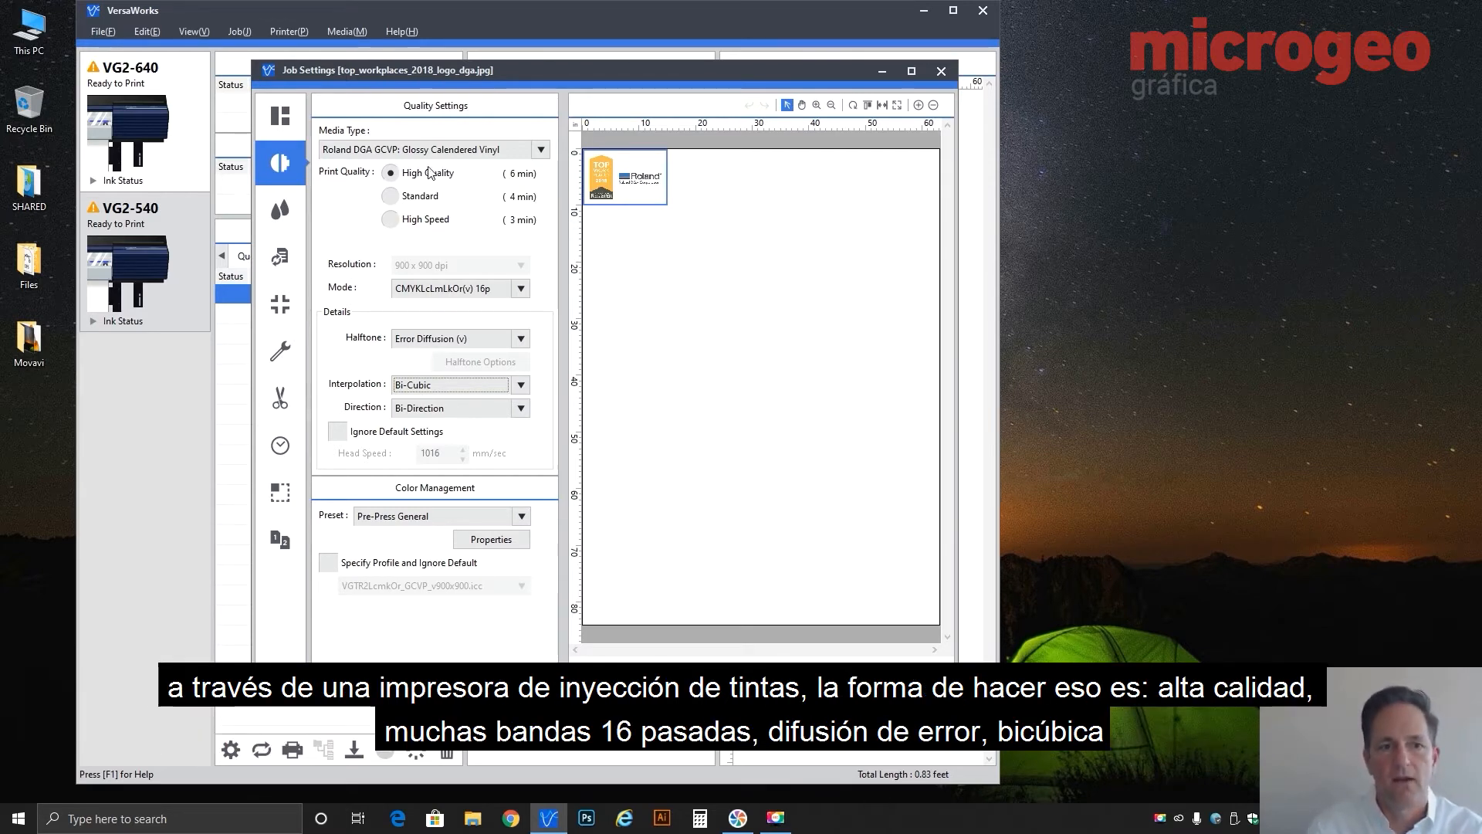
Step: Reselect the CMYKLcLmLkOr(v) 16p mode and the Bi-Cubic interpolation for the High Quality preset
left_click(448, 290)
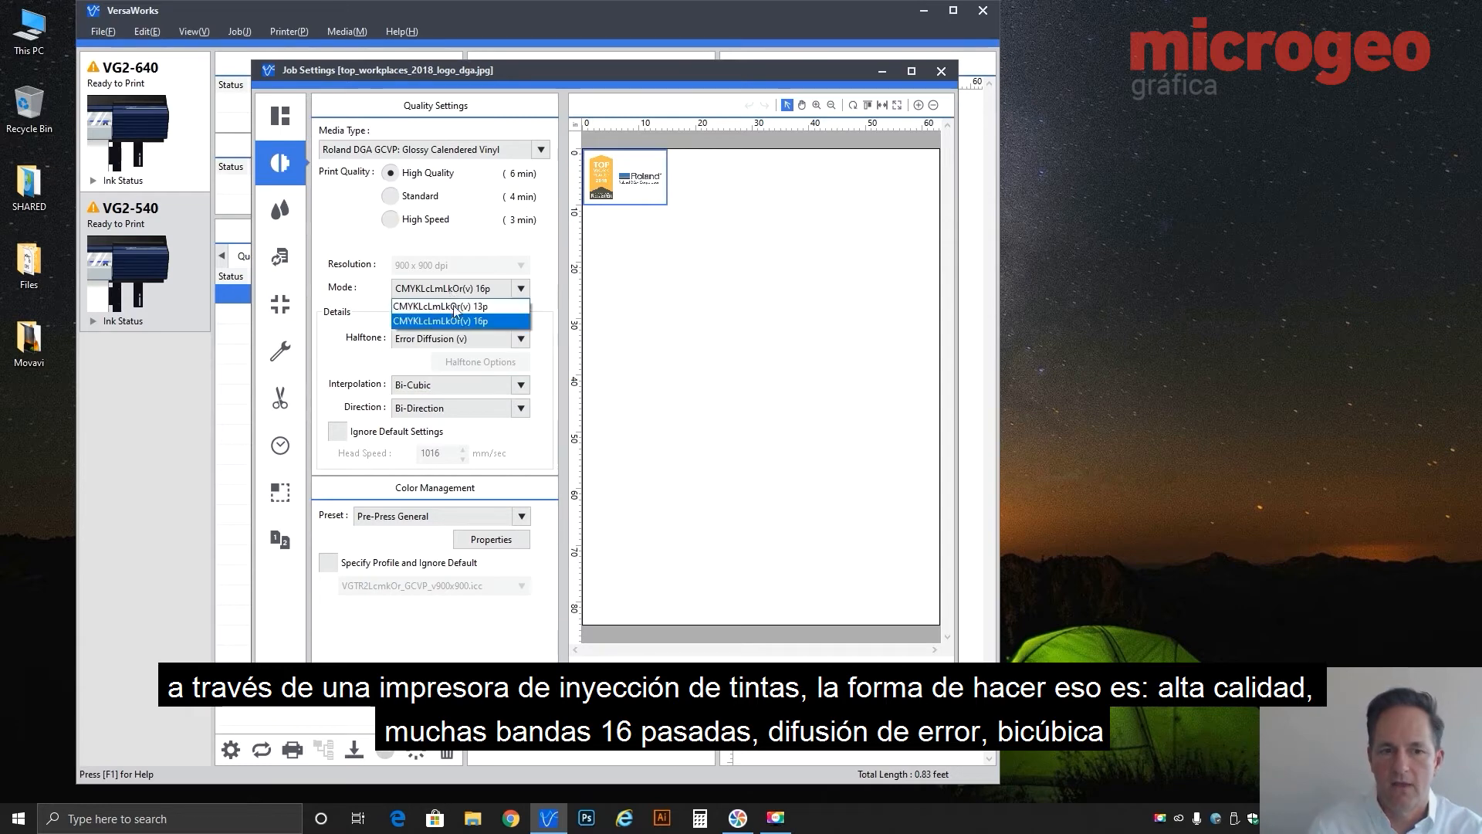
left_click(455, 322)
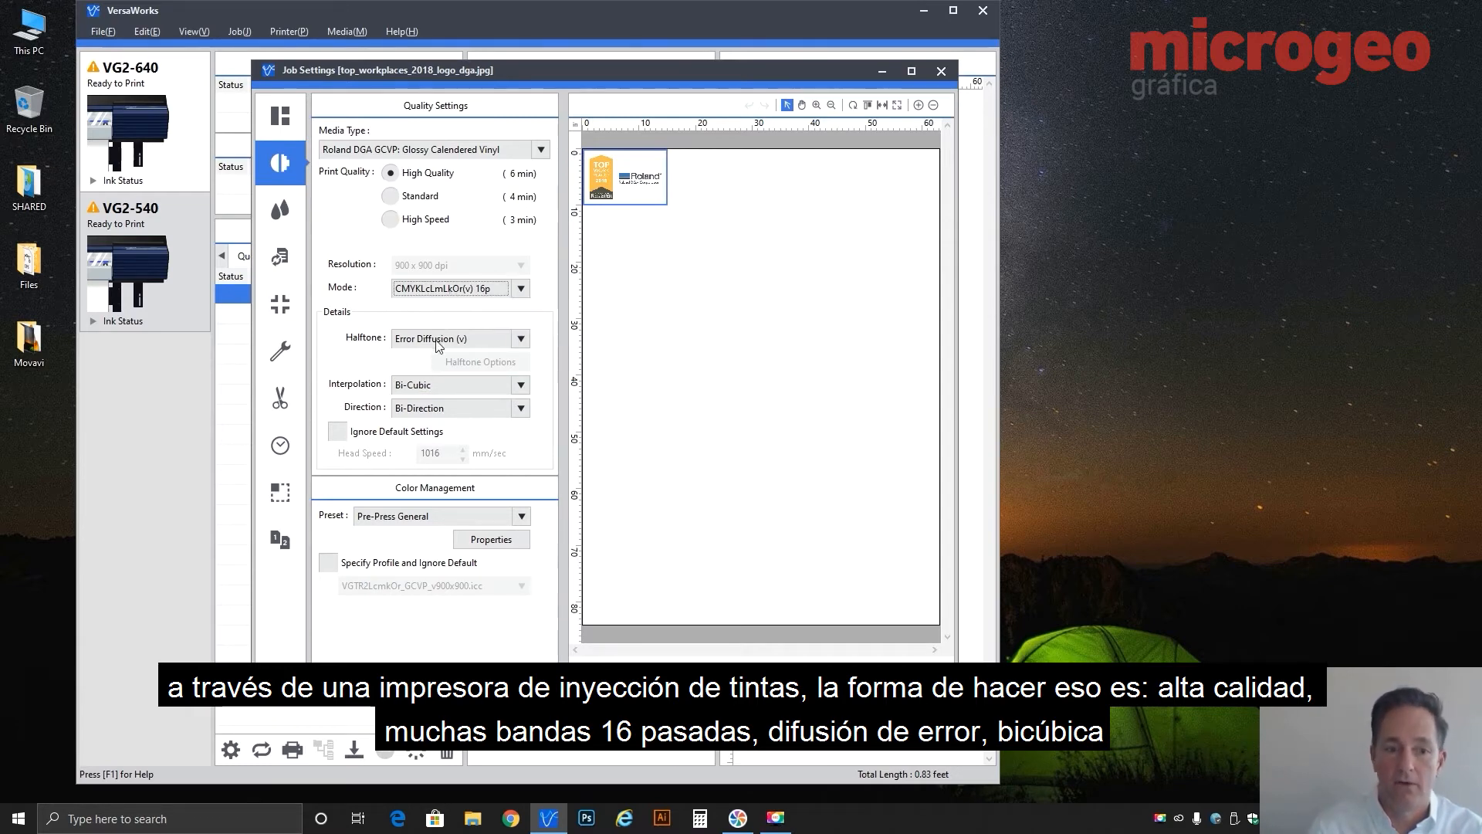
left_click(422, 385)
left_click(417, 434)
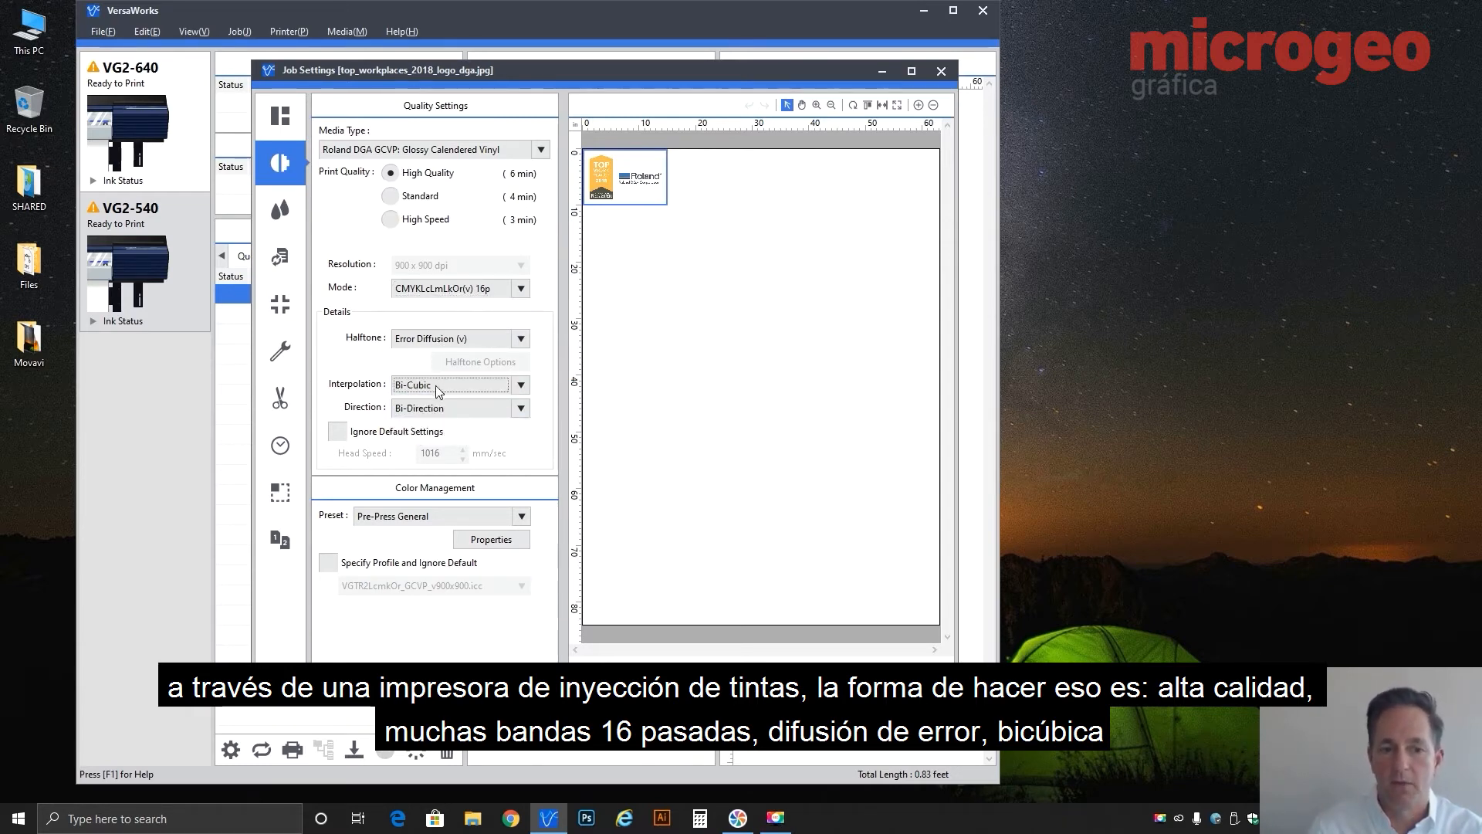
Step: Try Uni-Direction printing for the High Quality preset and set the direction back to Bi-Direction
left_click(423, 408)
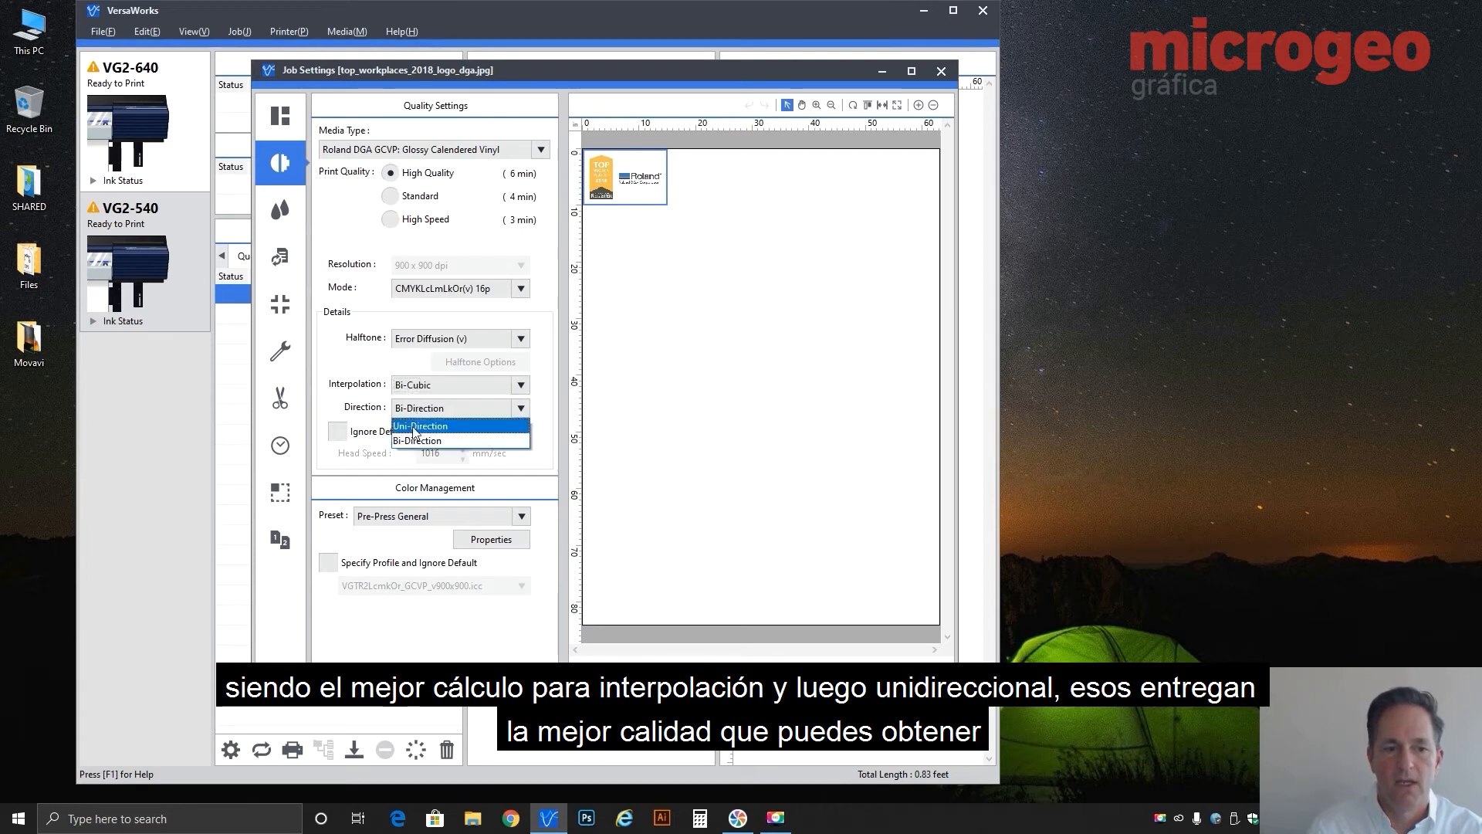
left_click(415, 428)
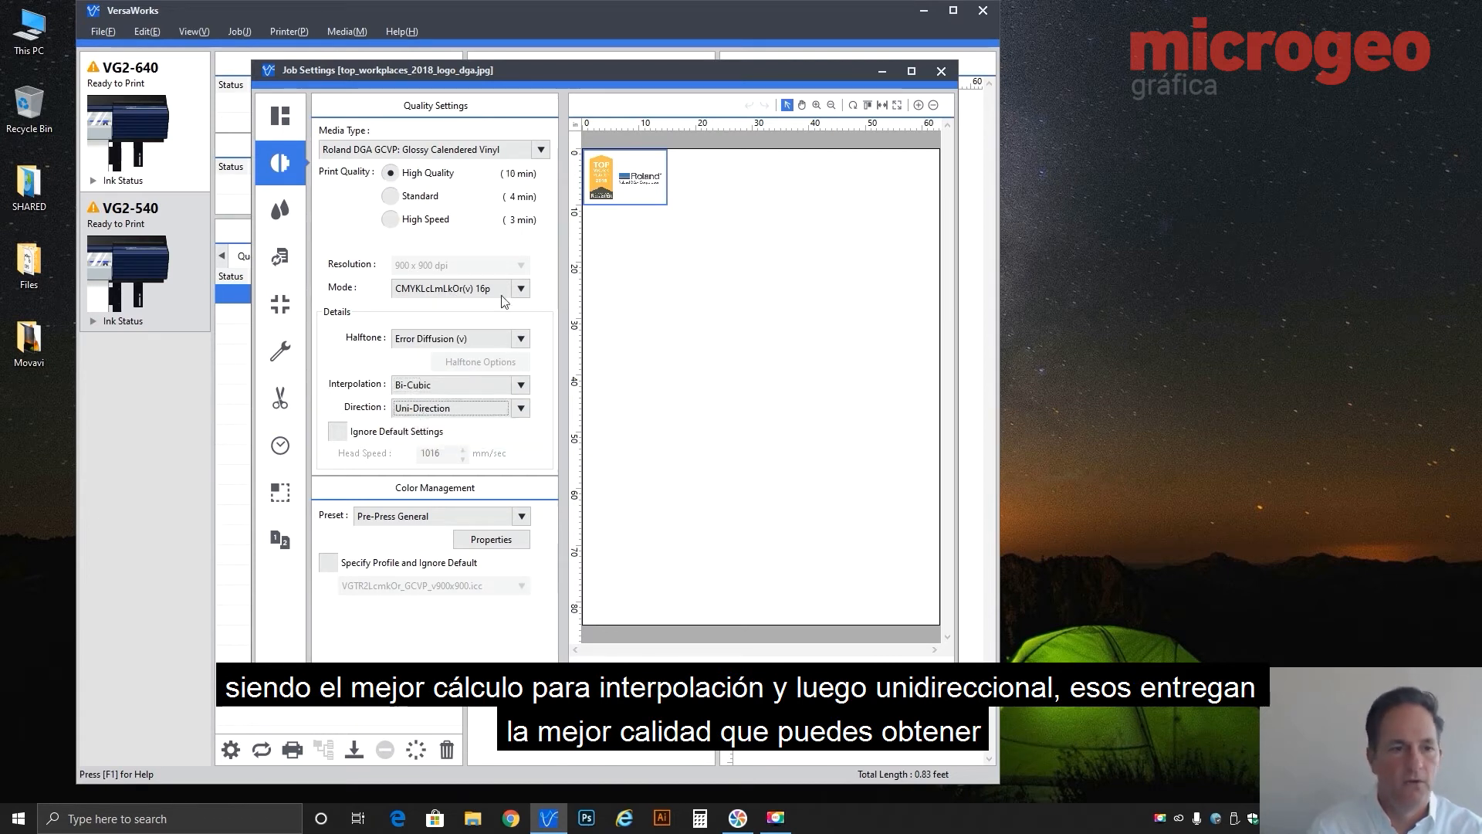
left_click(446, 409)
left_click(440, 442)
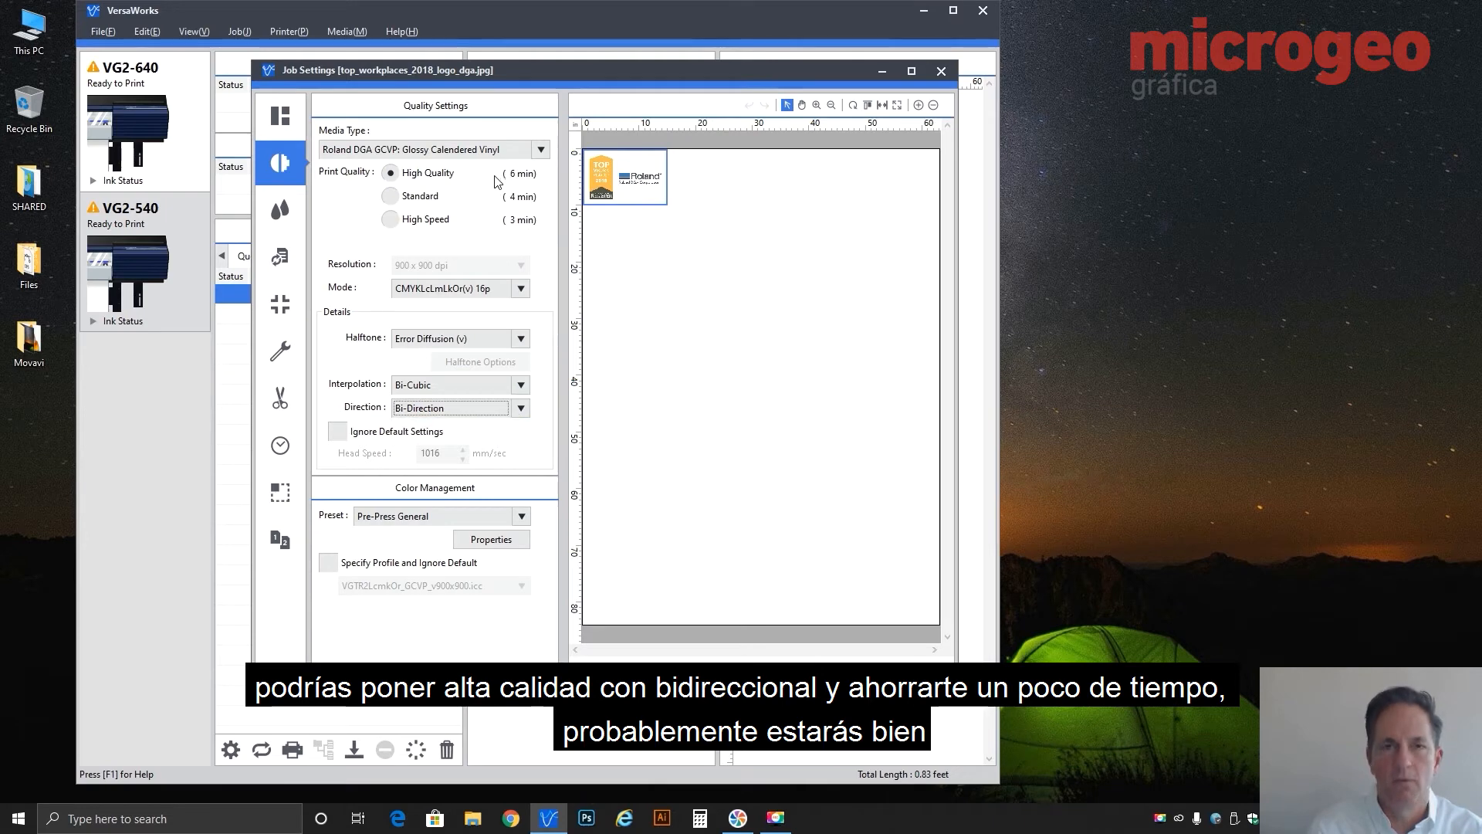
Step: Select the Standard print quality and set its print direction to Uni-Direction
left_click(441, 197)
left_click(432, 408)
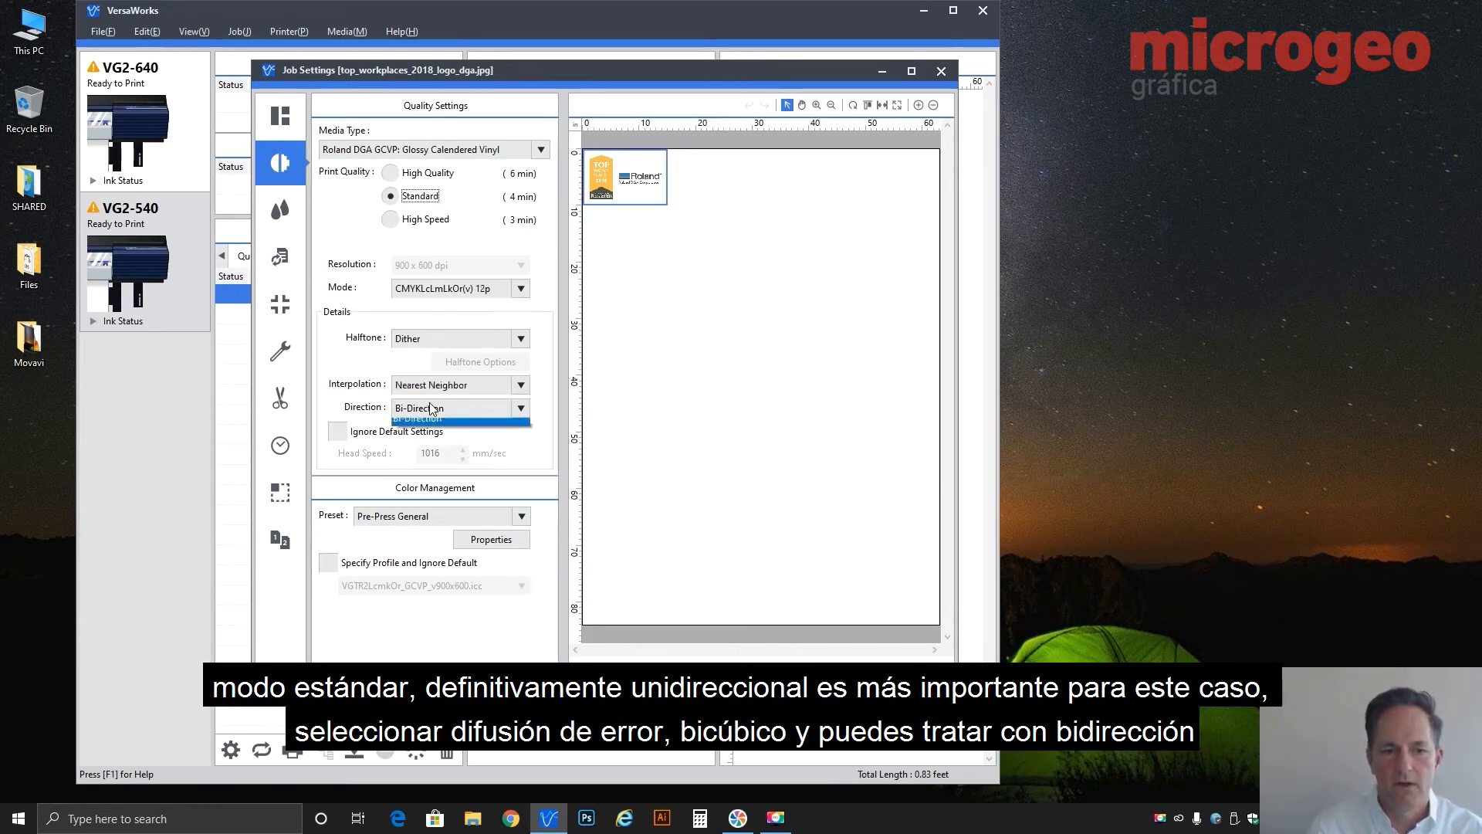
left_click(428, 428)
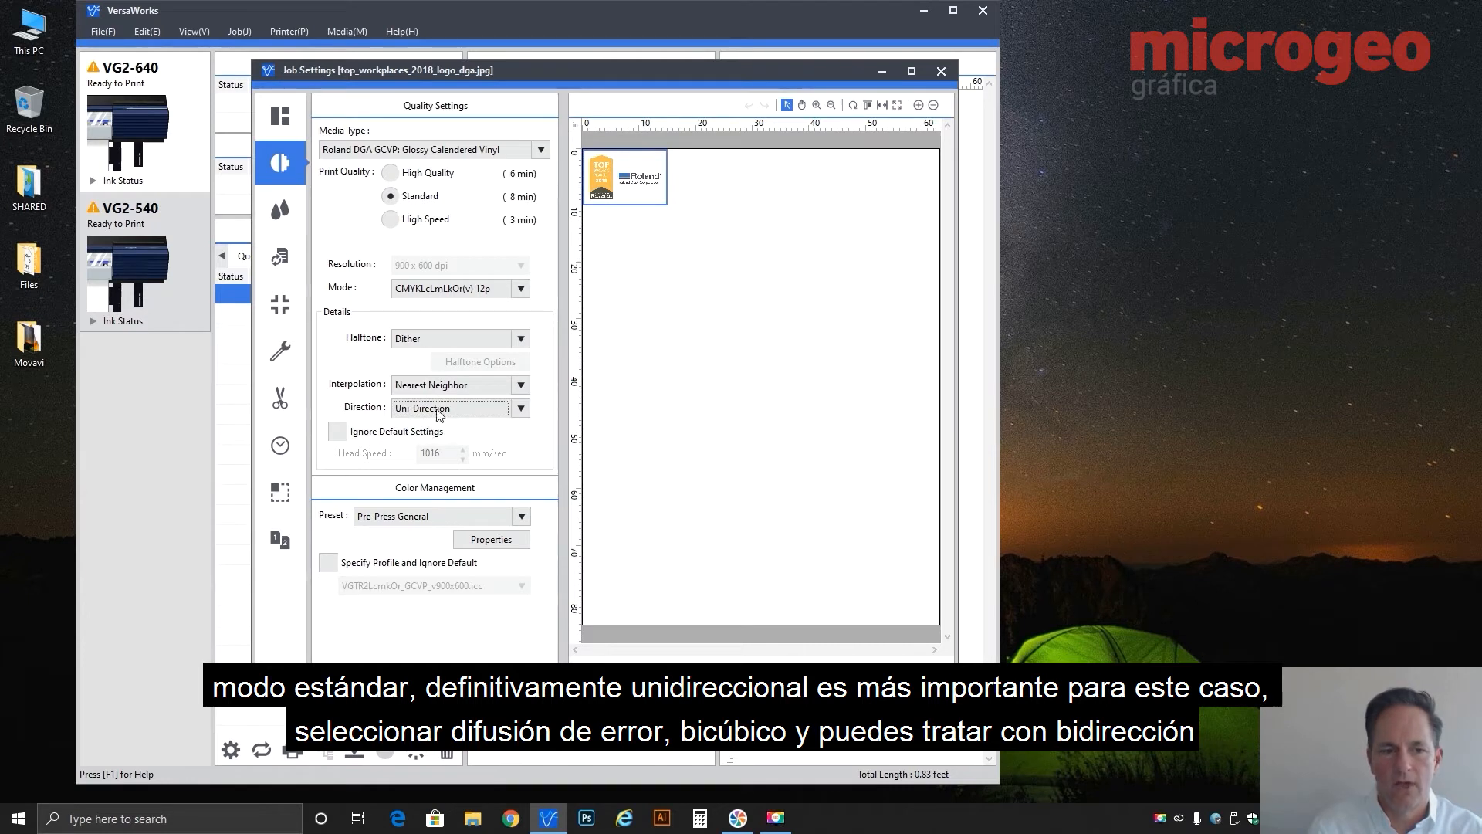
Step: Set the Standard preset's halftone to Error Diffusion (v), its interpolation to Bi-Cubic and its direction to Bi-Direction
left_click(436, 341)
left_click(436, 368)
left_click(432, 385)
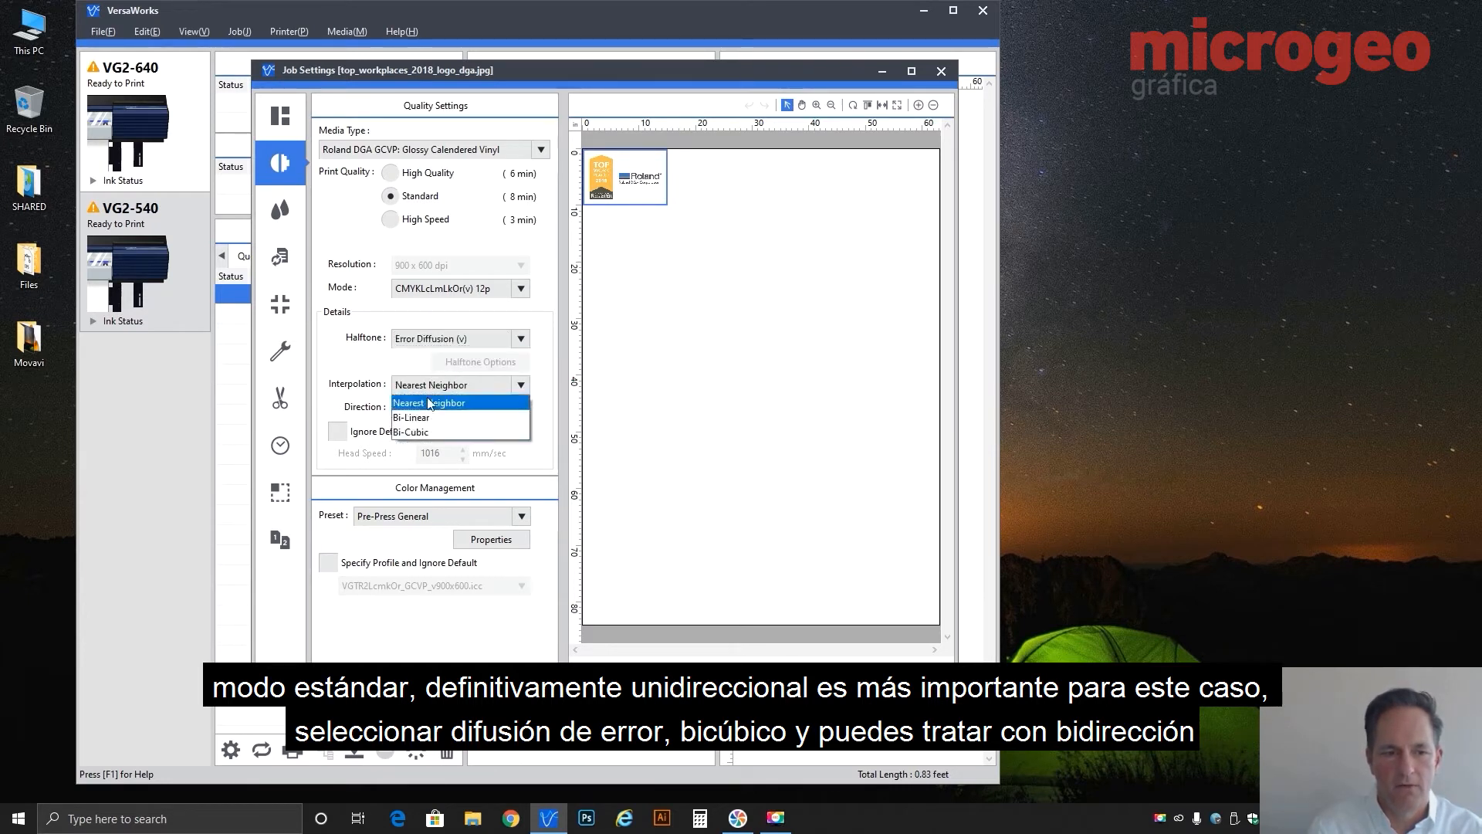
left_click(421, 431)
left_click(432, 408)
left_click(429, 439)
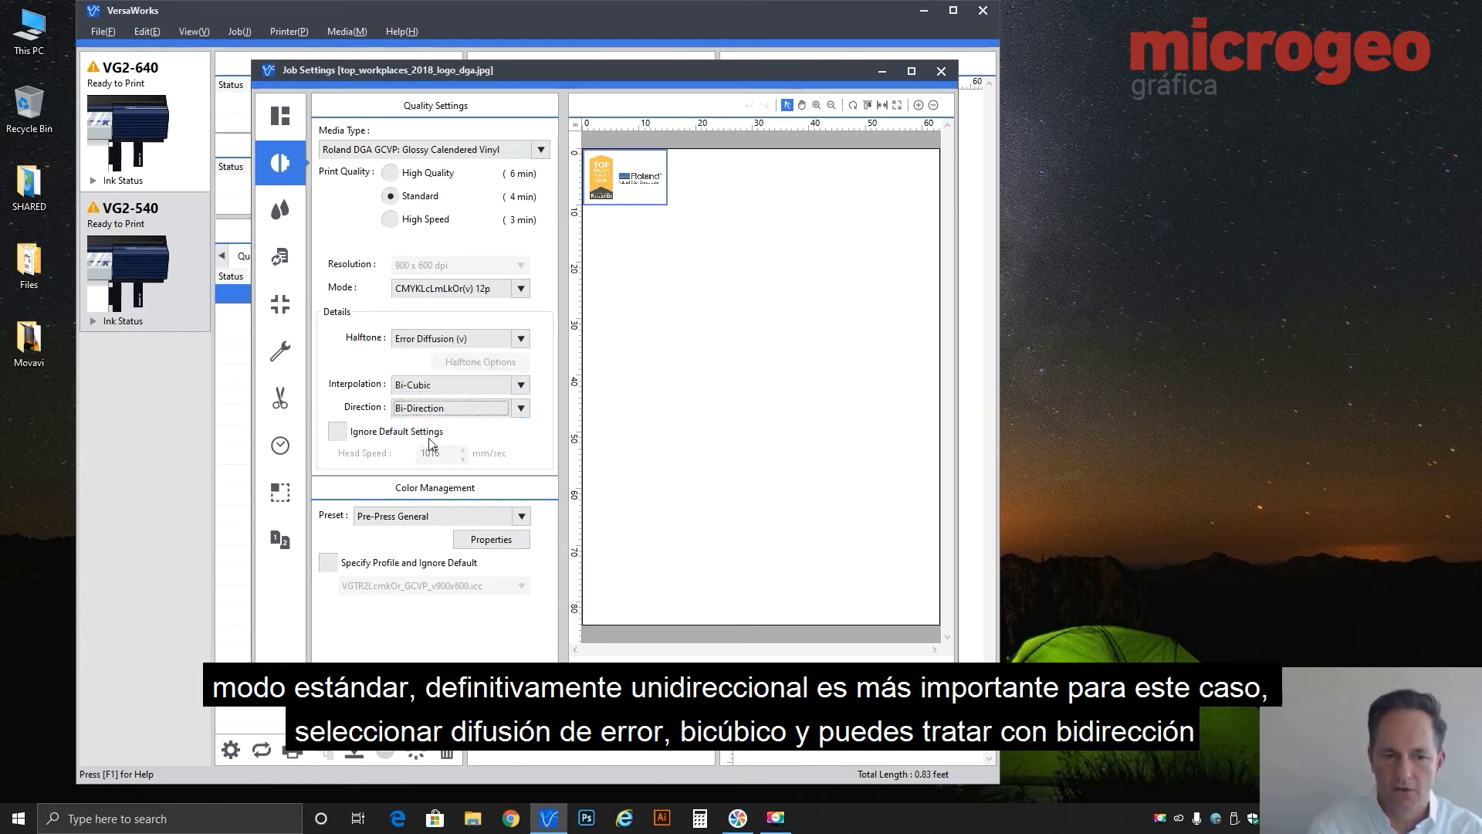
Step: Try the CMYKLcLmLkOr(v) 10p mode for the Standard preset and return the mode to CMYKLcLmLkOr(v) 12p
left_click(486, 288)
left_click(488, 313)
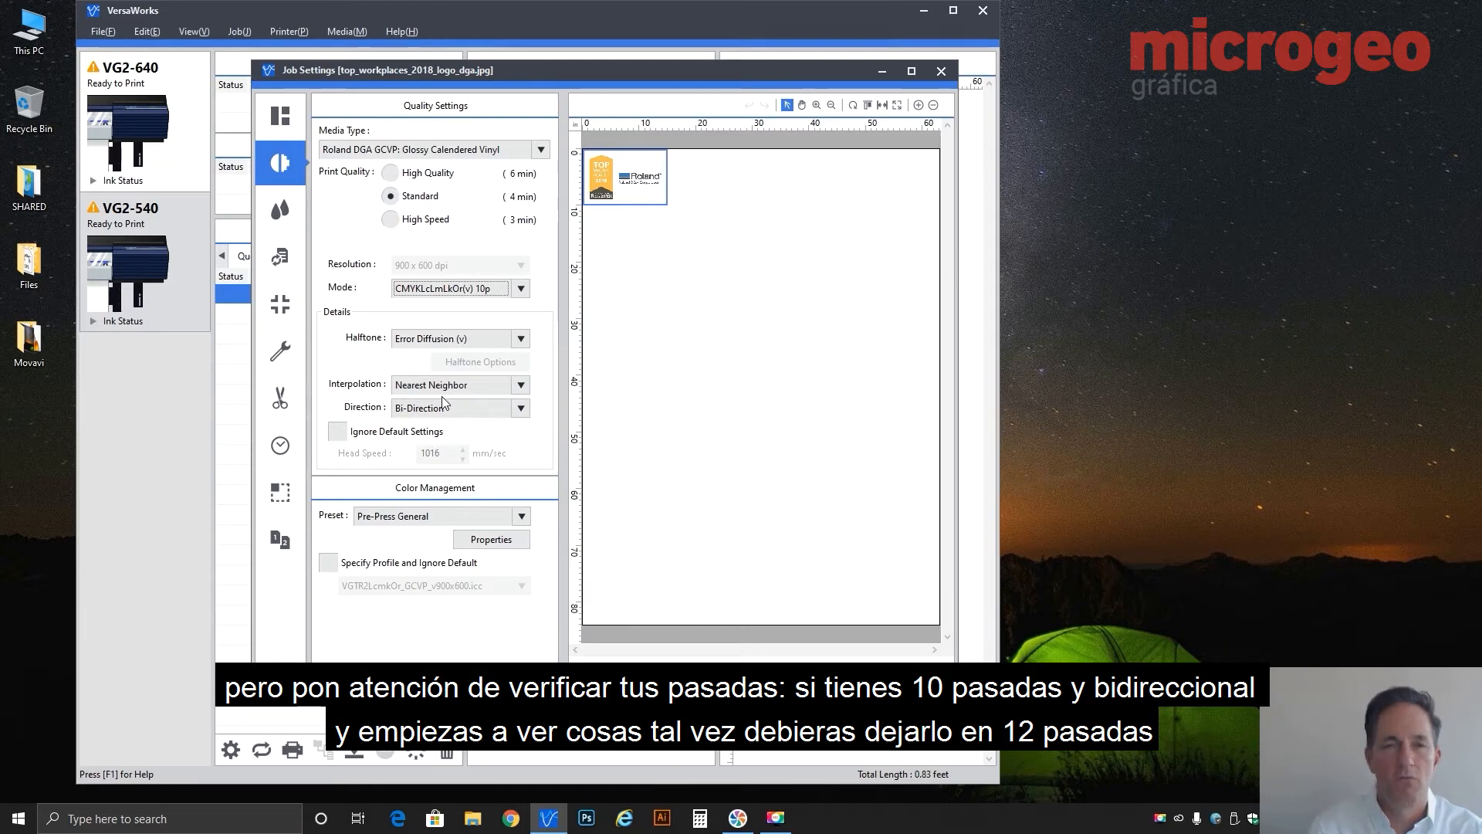
left_click(486, 288)
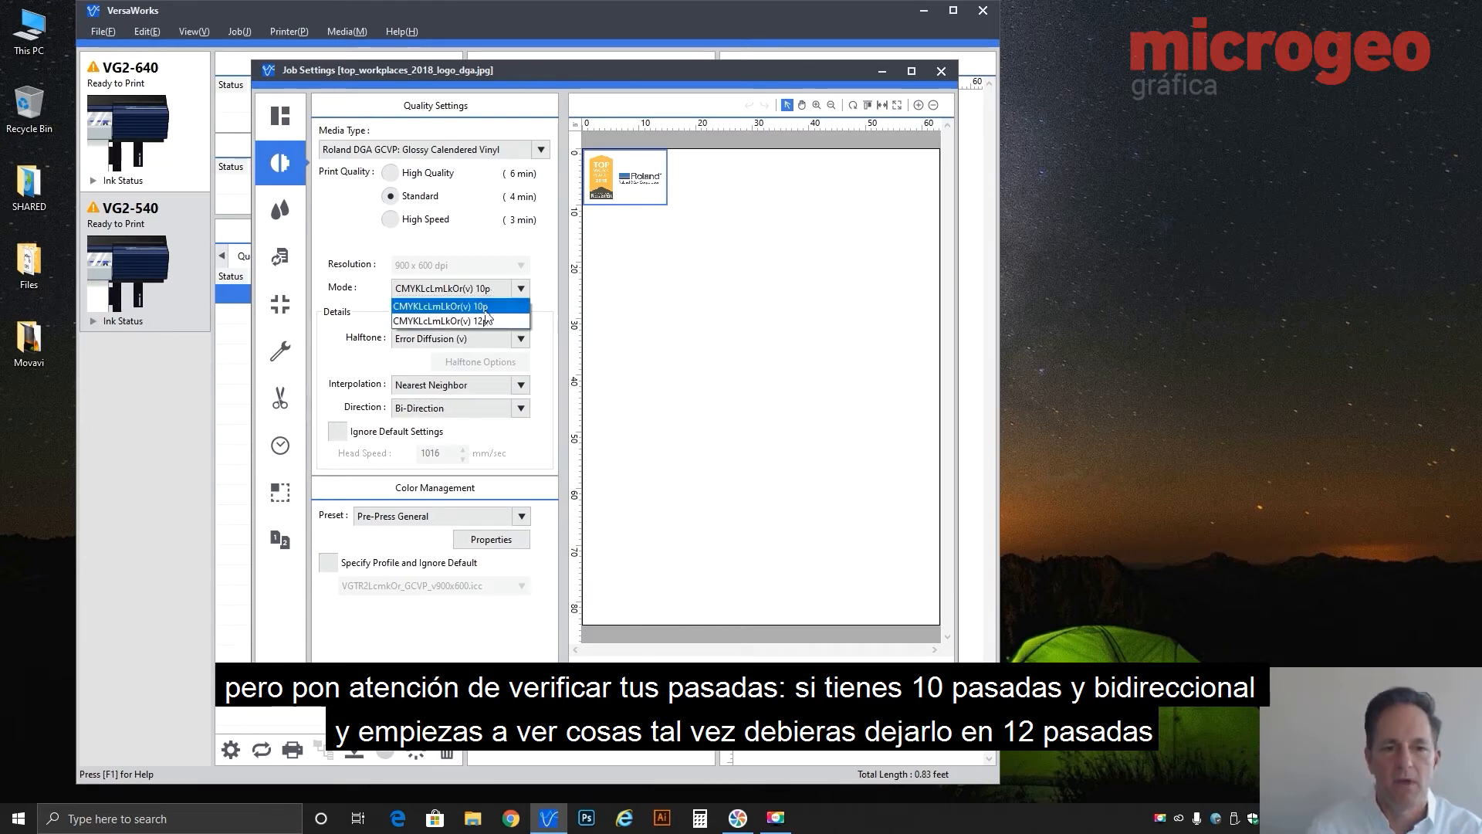
left_click(463, 324)
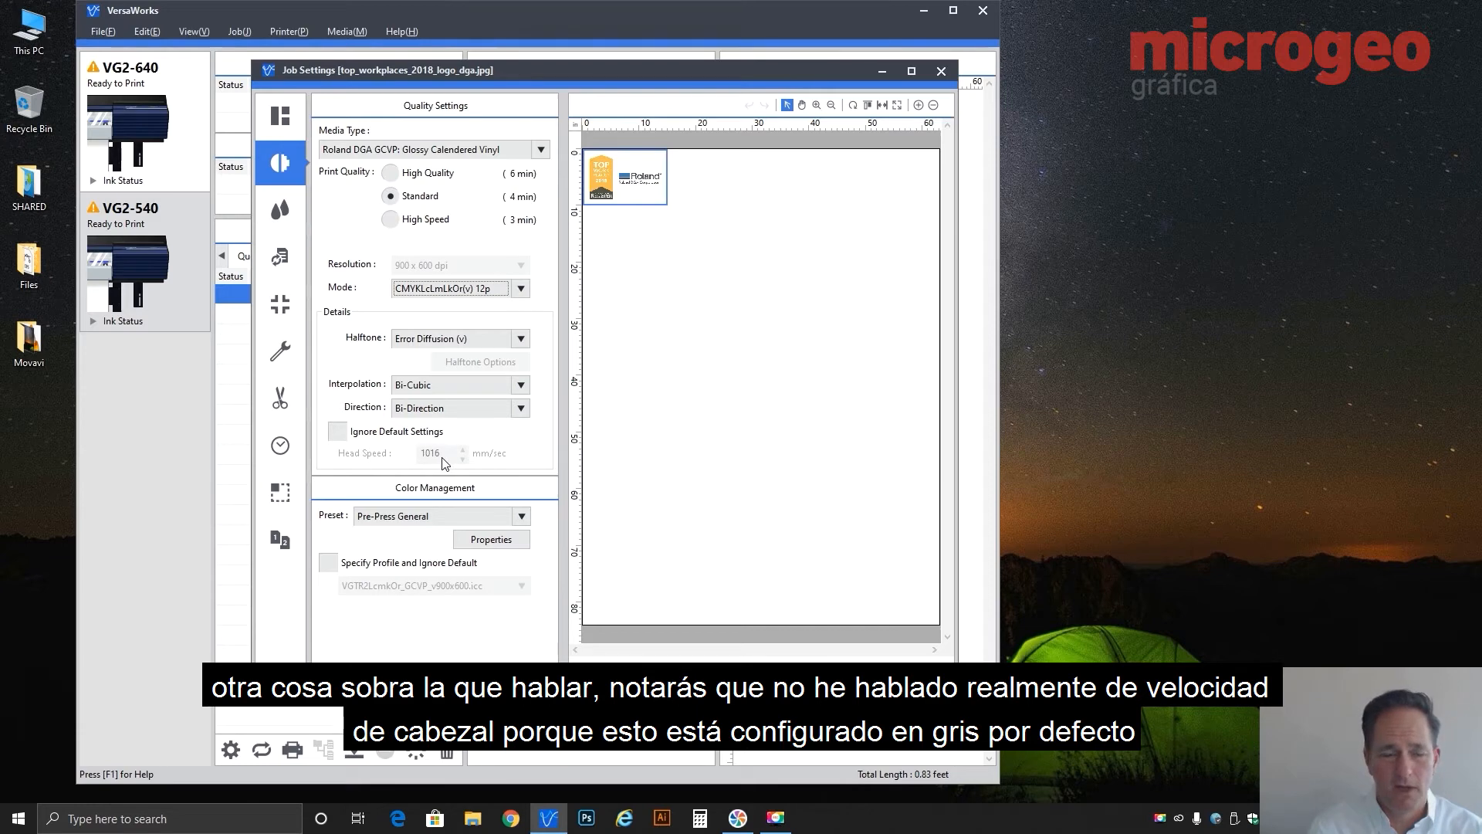
Step: Try the [8c] Generic Backlit media type with High Quality and return the media type to Roland DGA GCVP: Glossy Calendered Vinyl
left_click(448, 147)
left_click(432, 269)
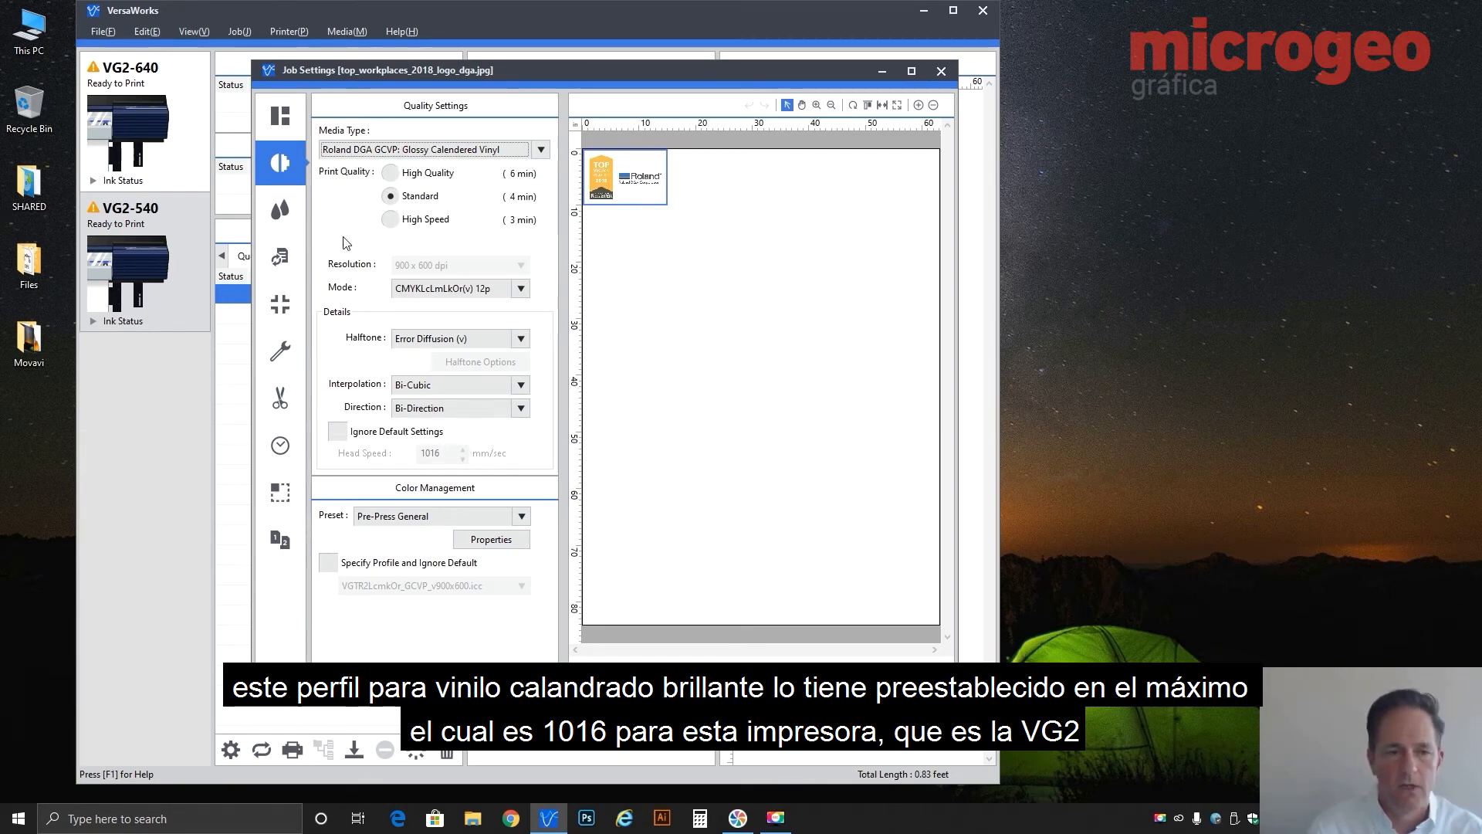
left_click(449, 152)
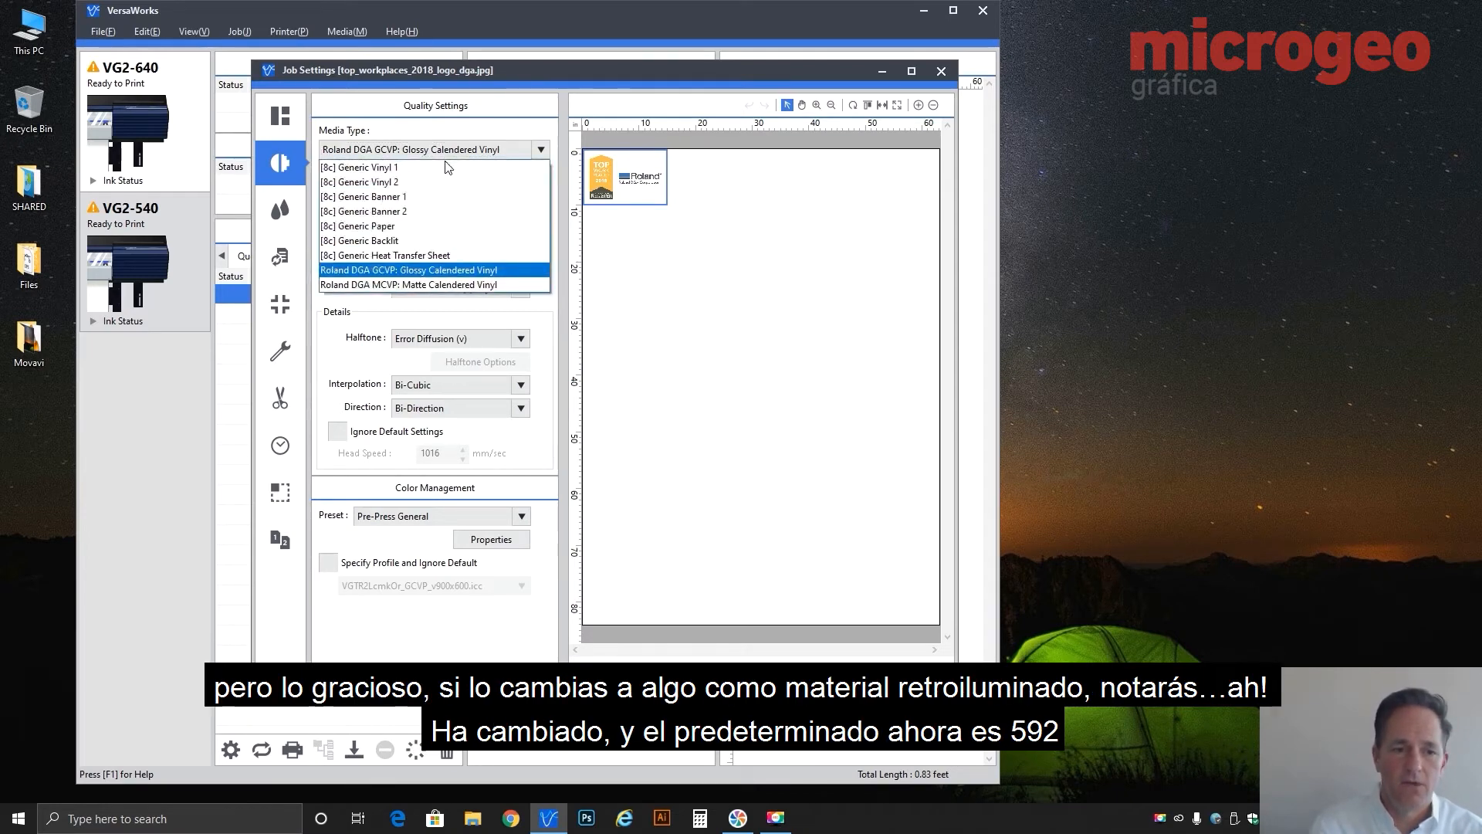
left_click(421, 244)
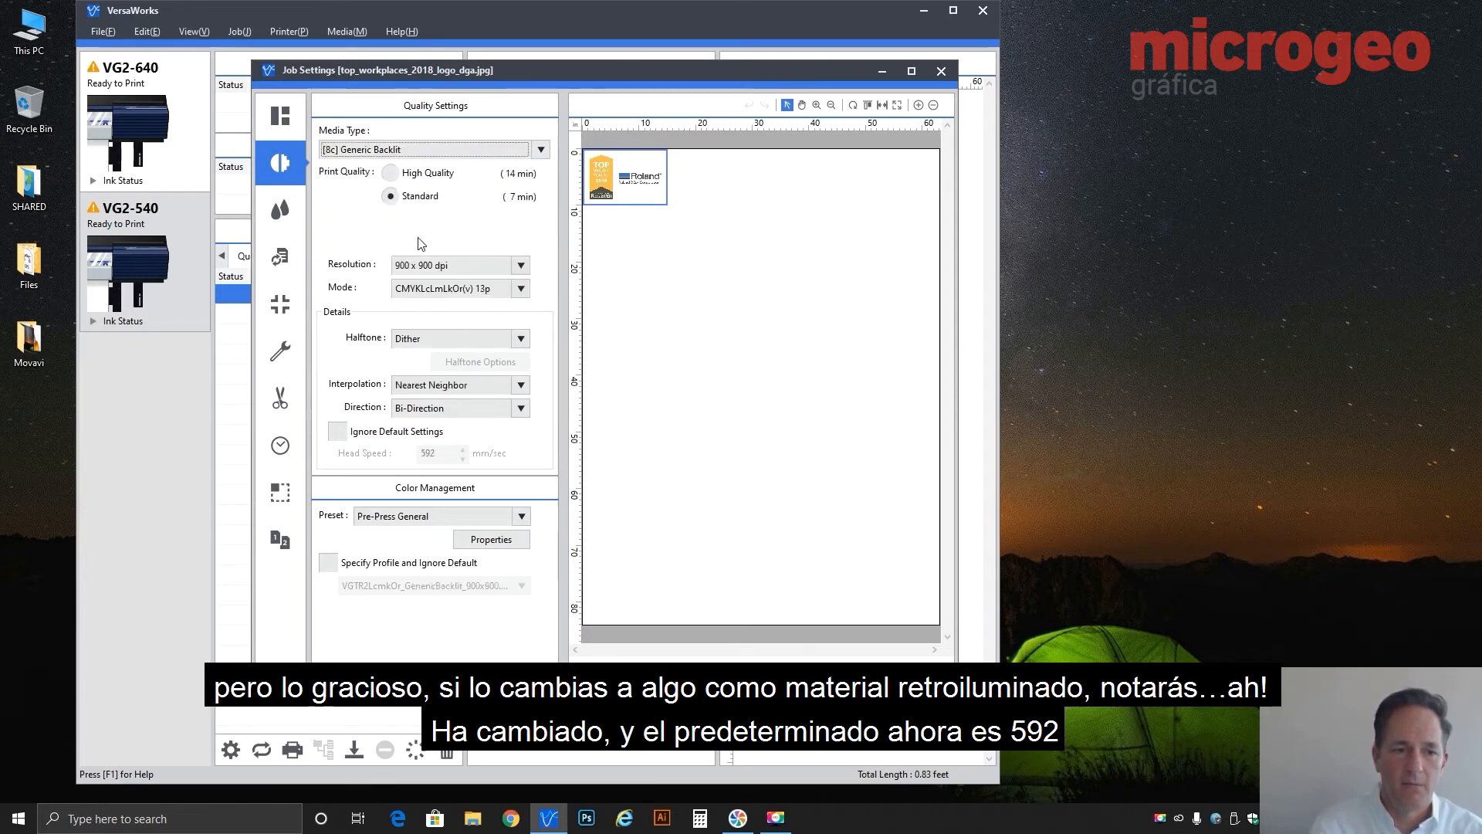
left_click(442, 173)
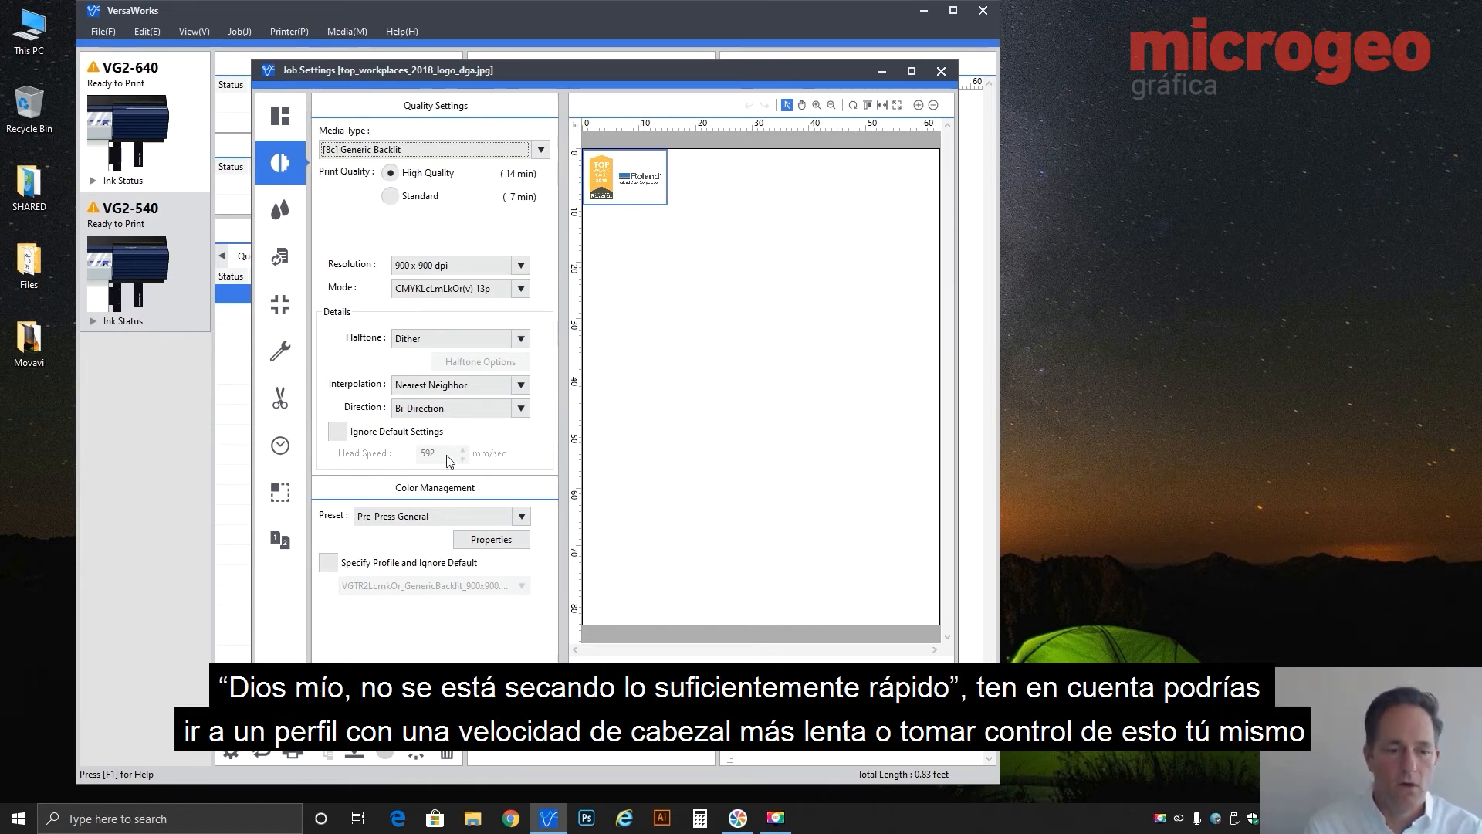
left_click(459, 158)
left_click(463, 274)
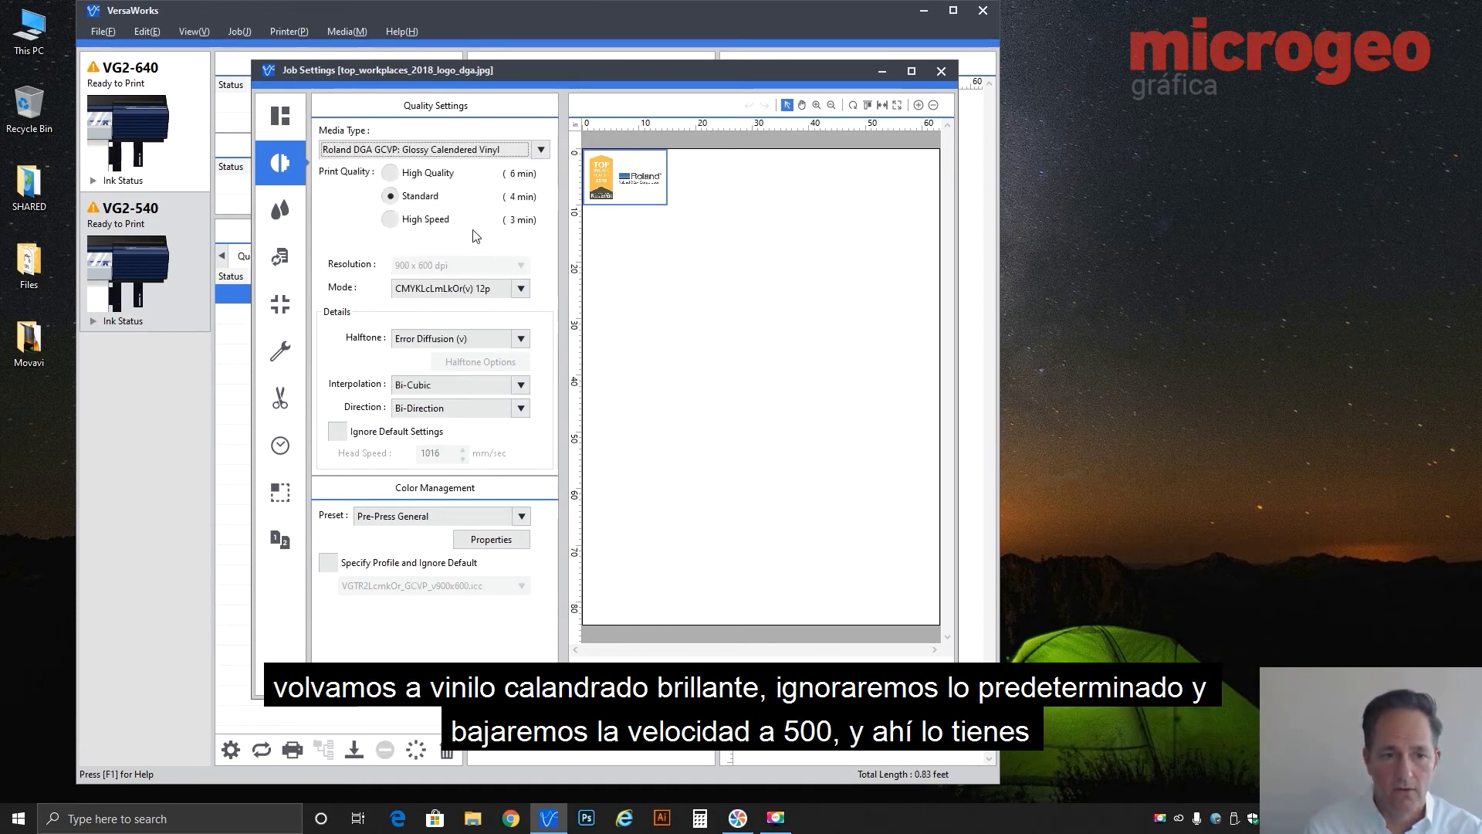
Step: Try overriding the default settings with a head speed of 500 mm/sec, and turn the override back off
left_click(377, 431)
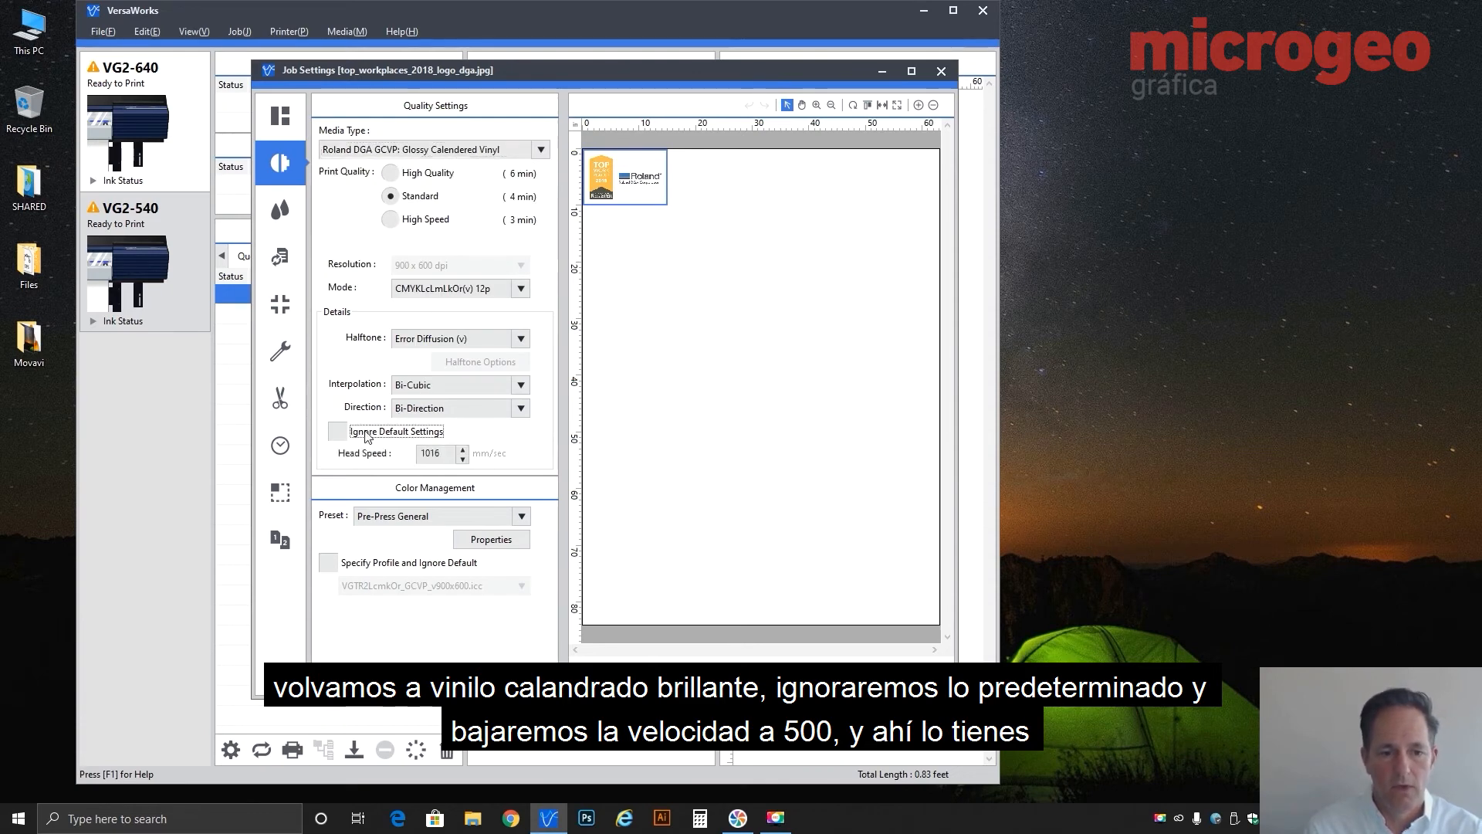
double_click(437, 453)
type("500")
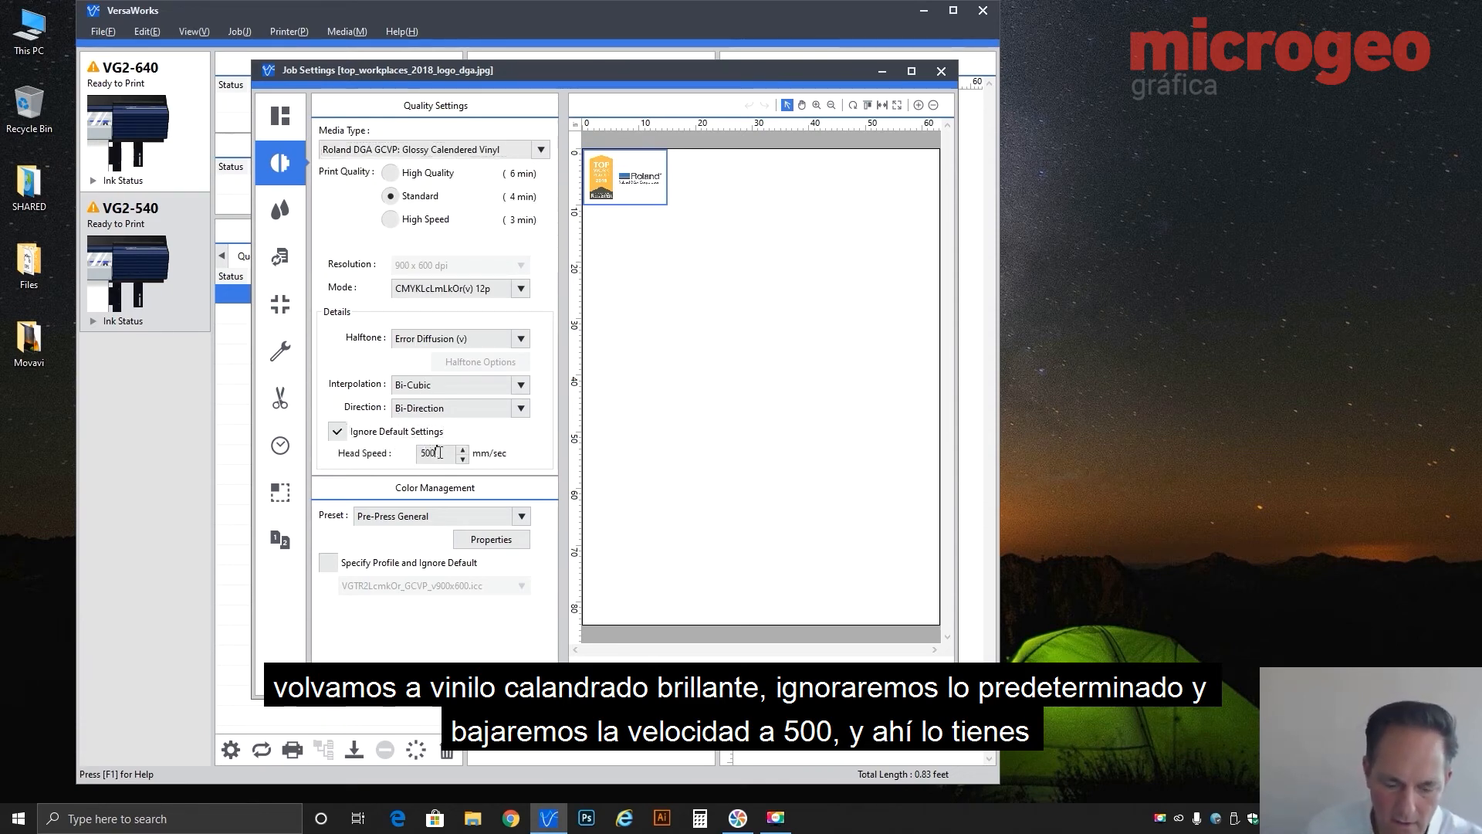
double_click(442, 451)
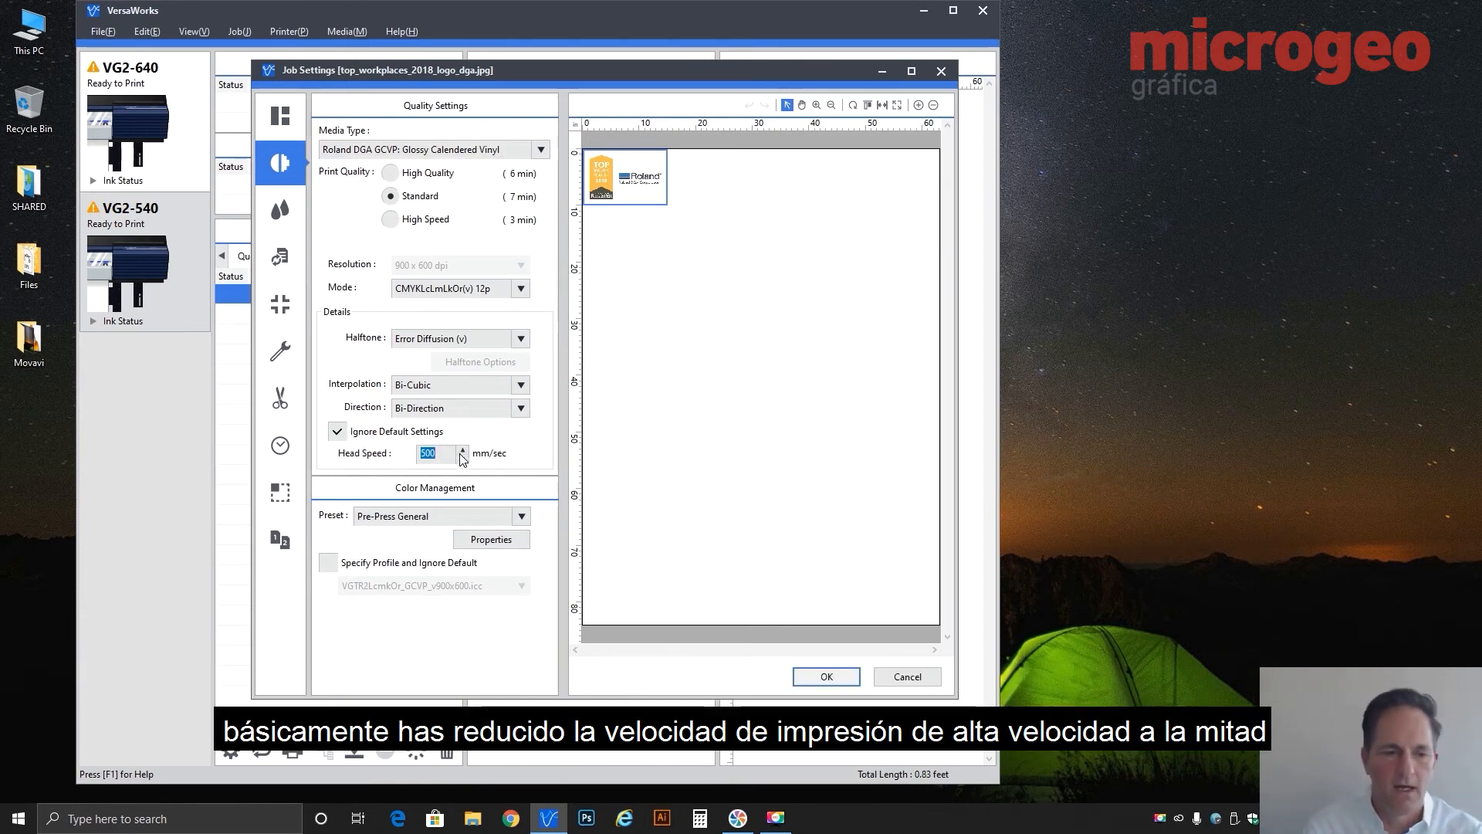
left_click(392, 434)
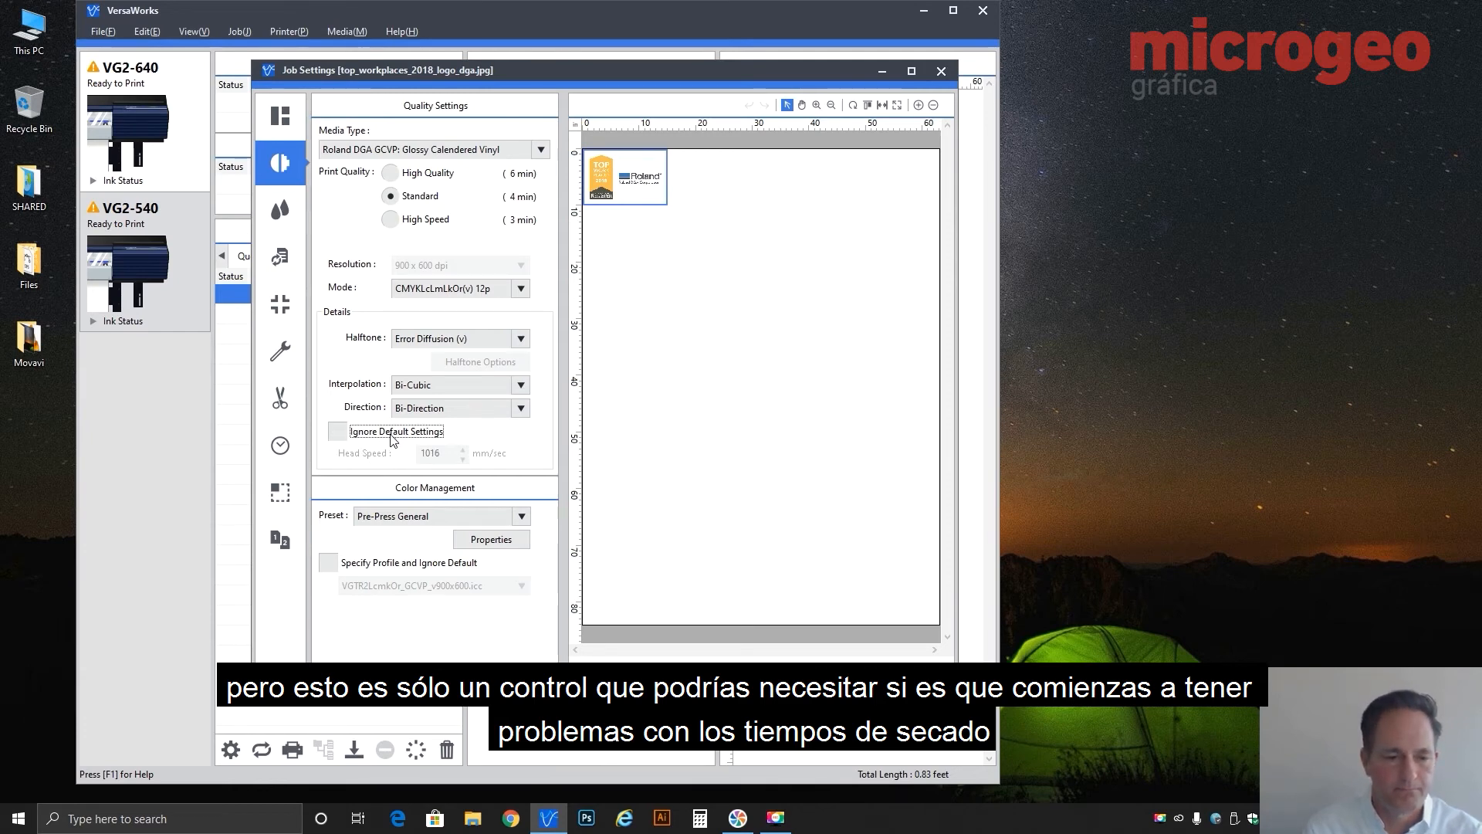
Step: Try the True Rich Color preset for color management and switch the preset to Sign&Display
left_click(409, 526)
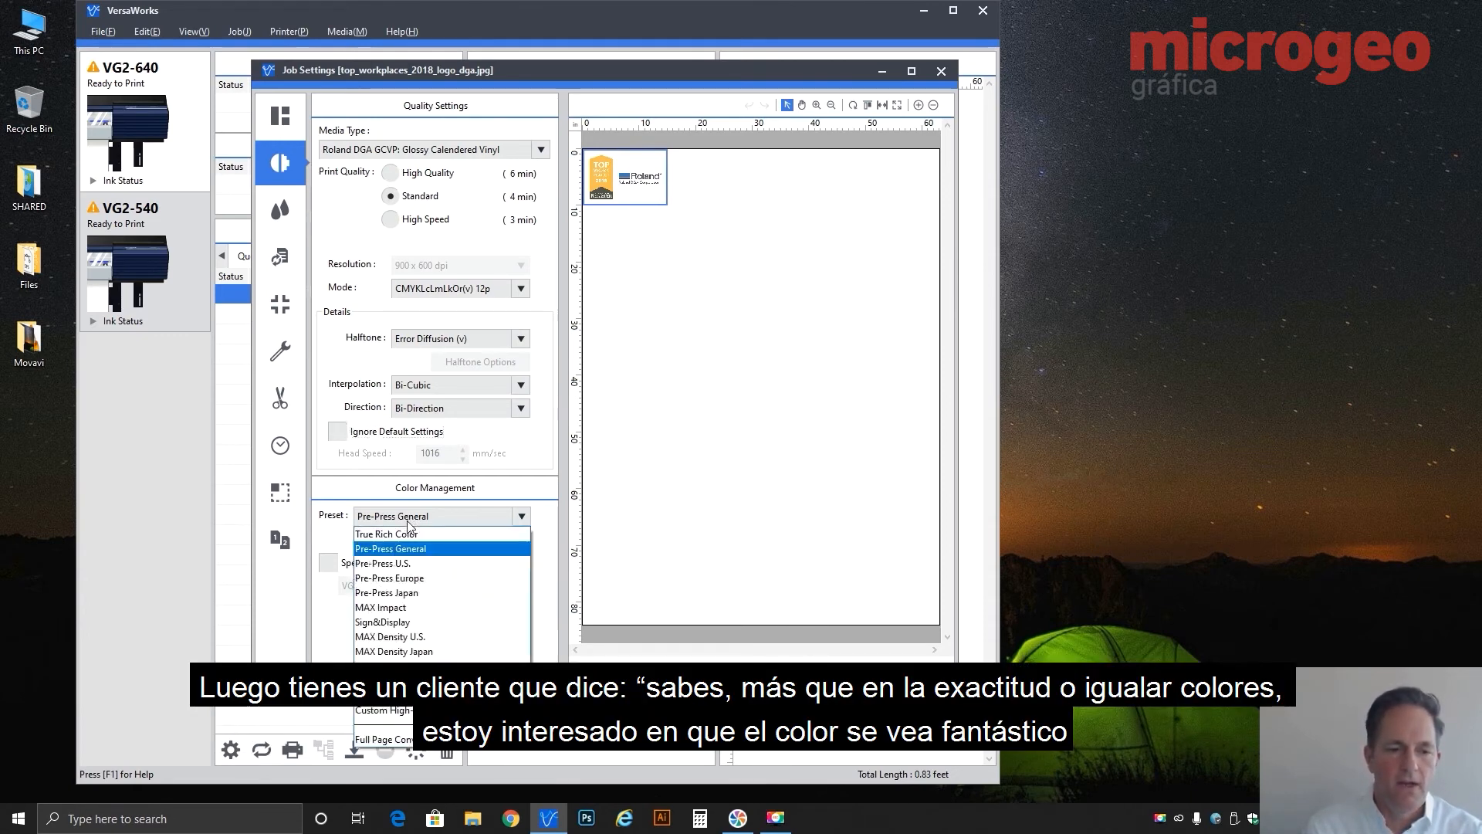
left_click(410, 533)
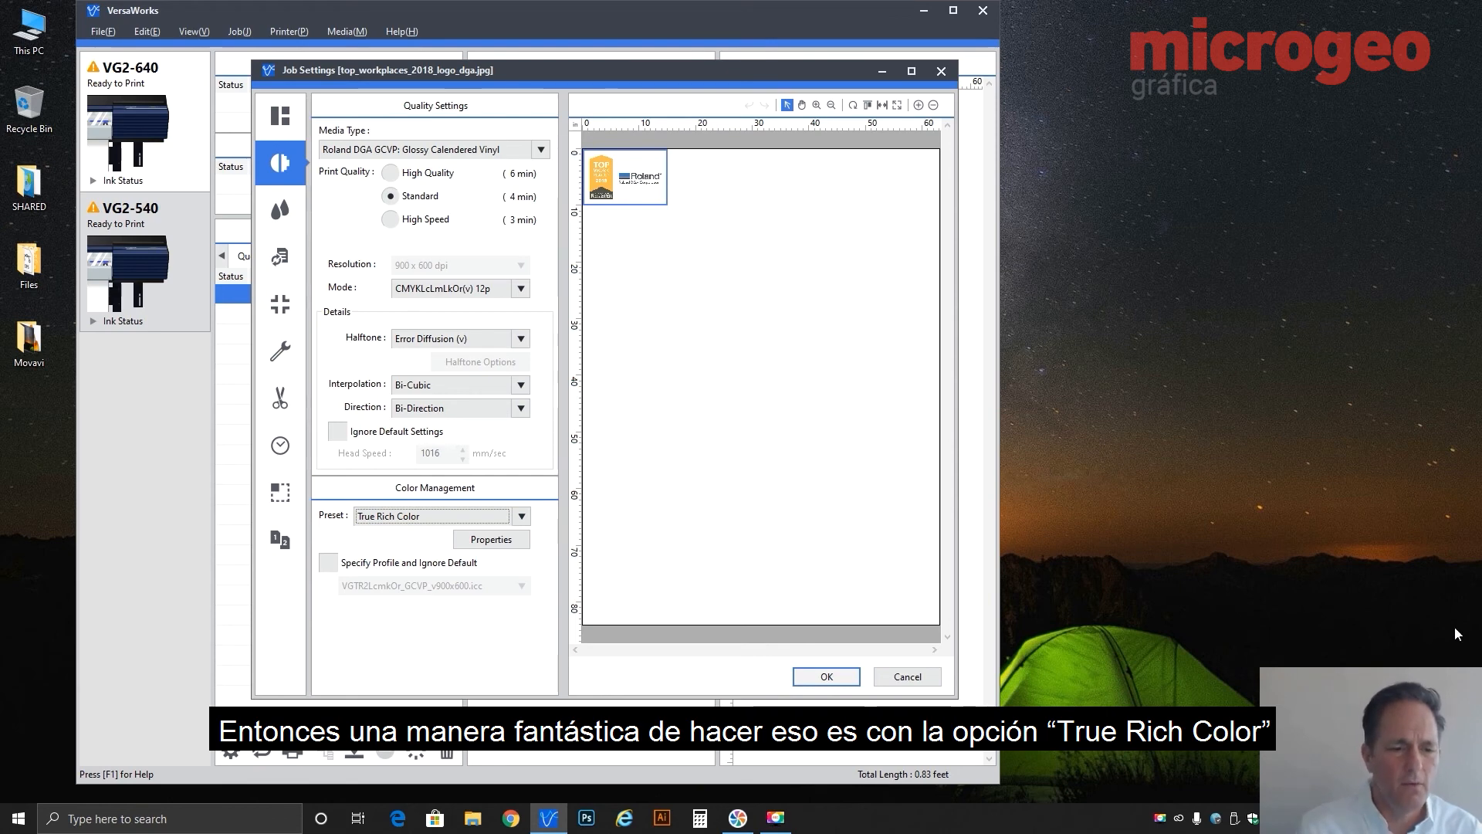
left_click(420, 521)
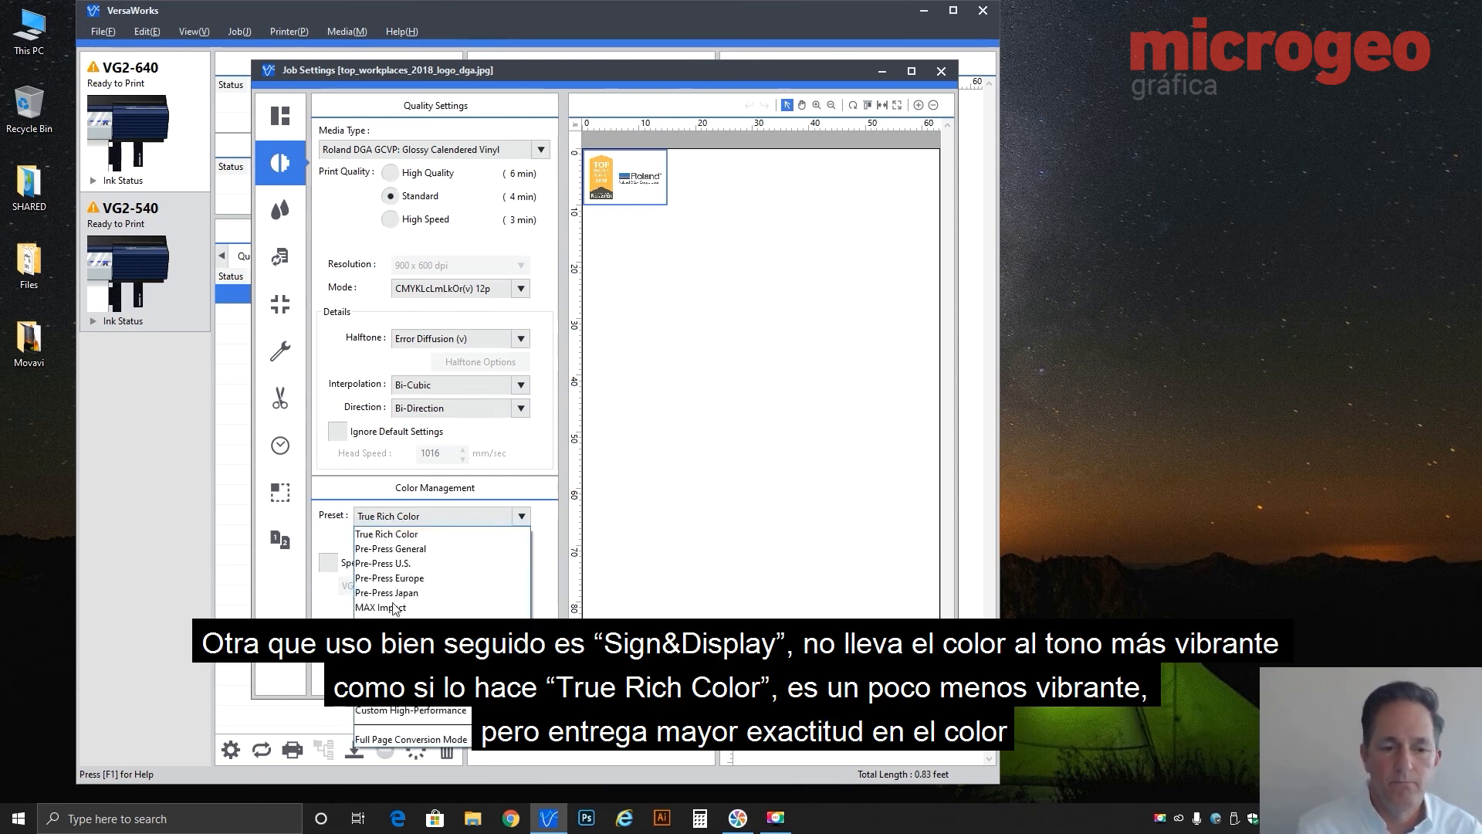
left_click(395, 622)
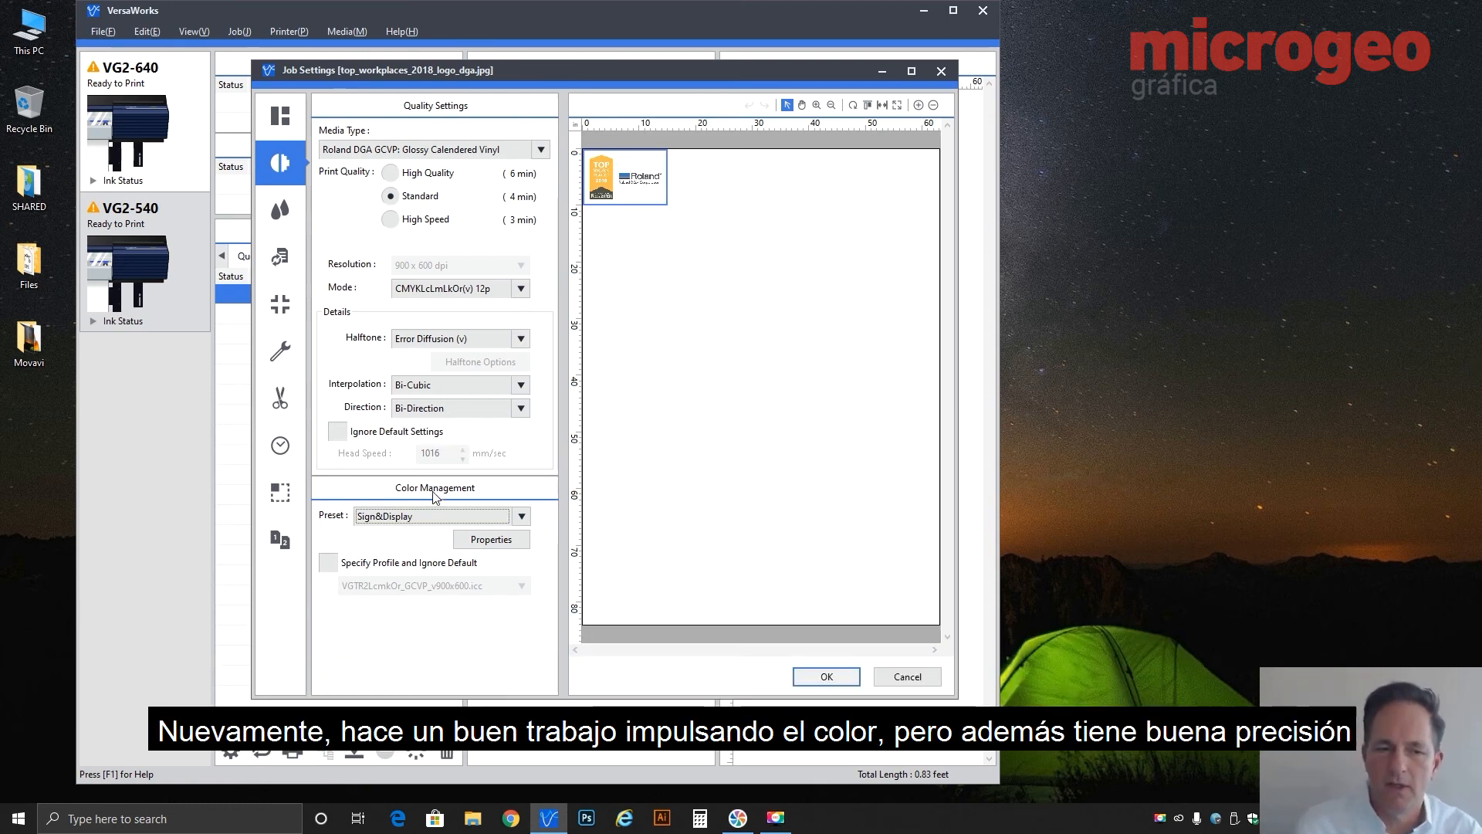
Step: Set the job's color management preset to MAX Impact
left_click(435, 518)
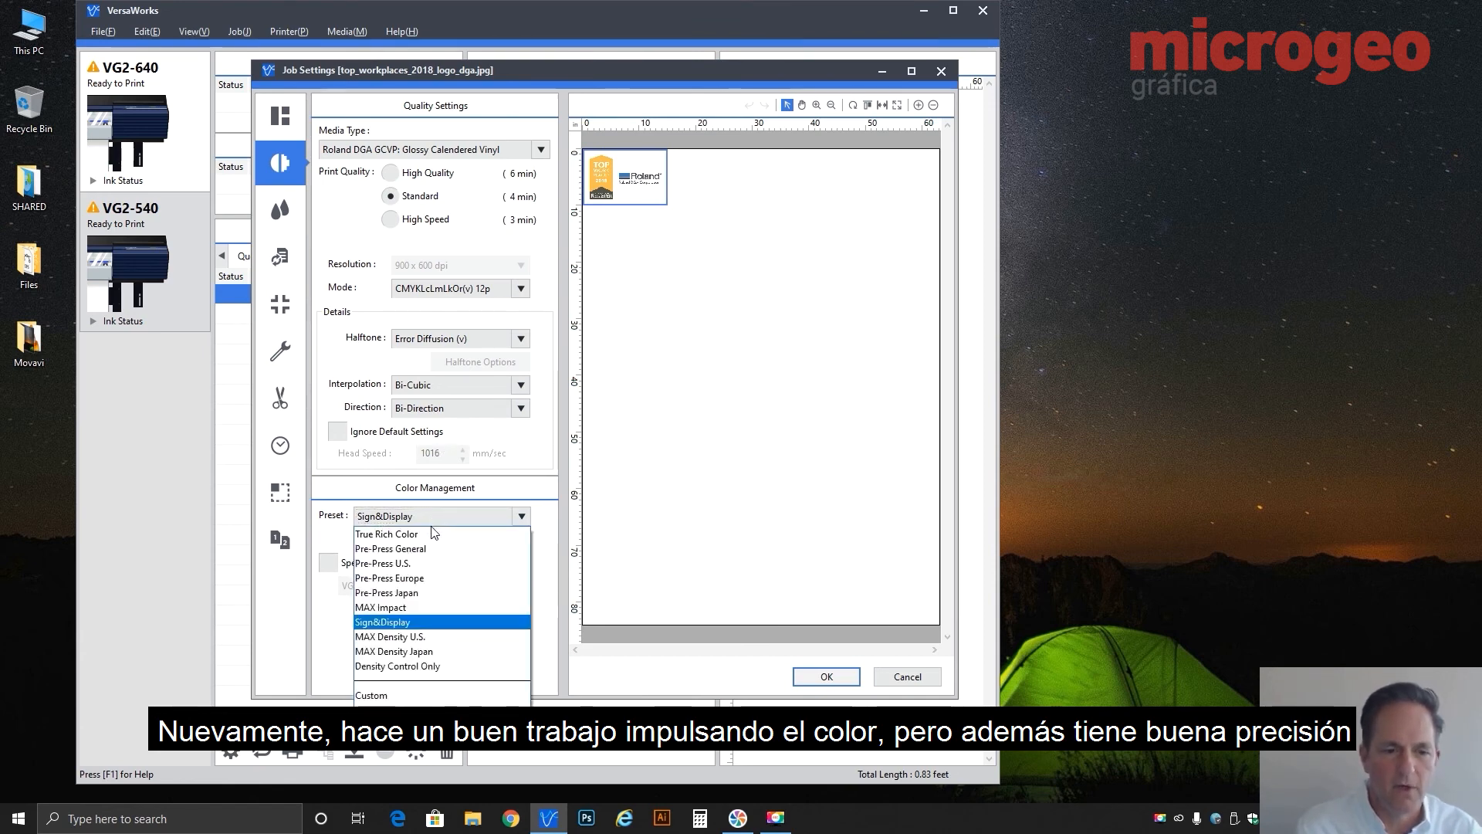
left_click(401, 608)
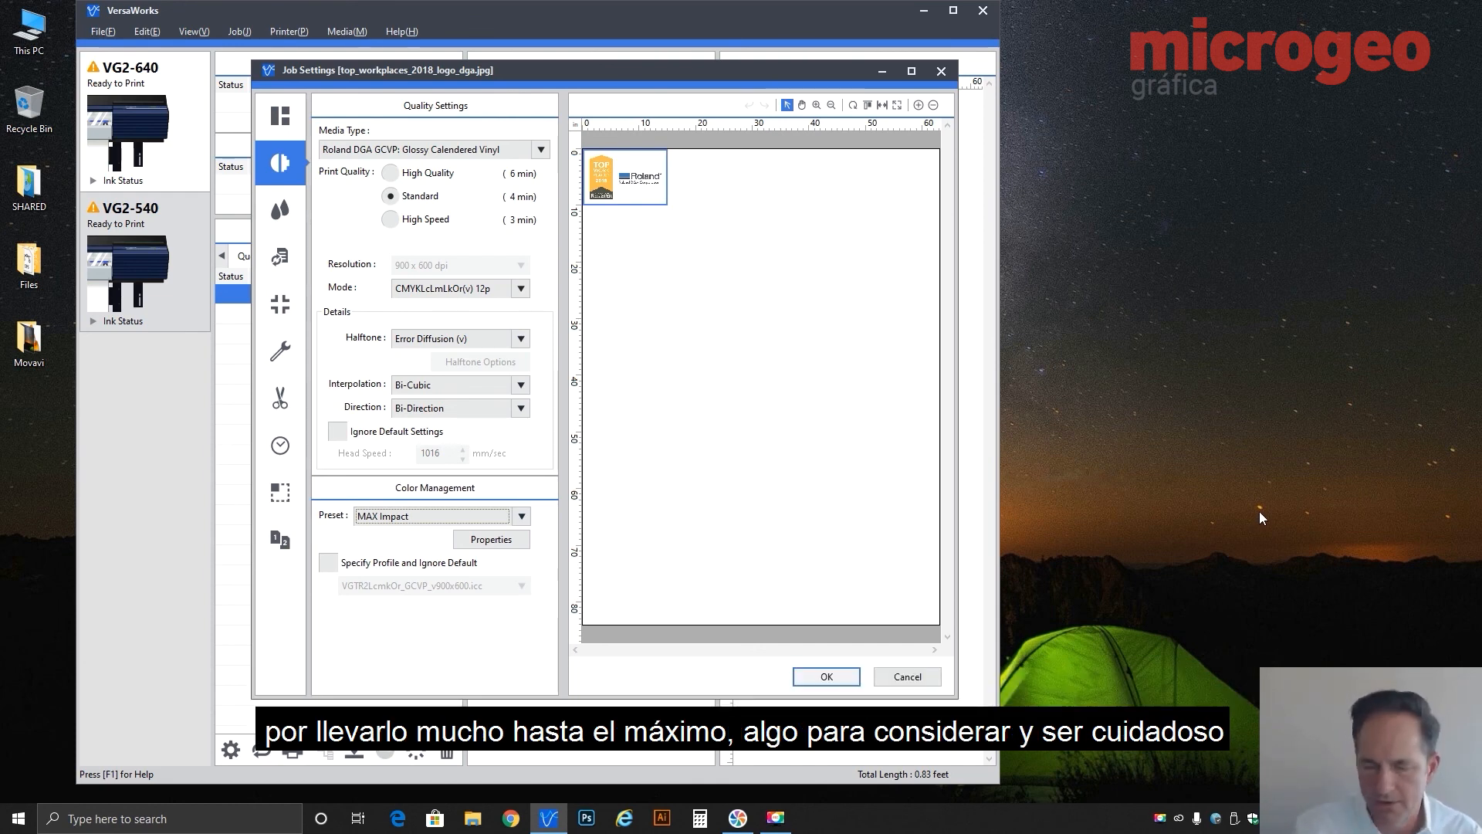
left_click(408, 522)
left_click(408, 522)
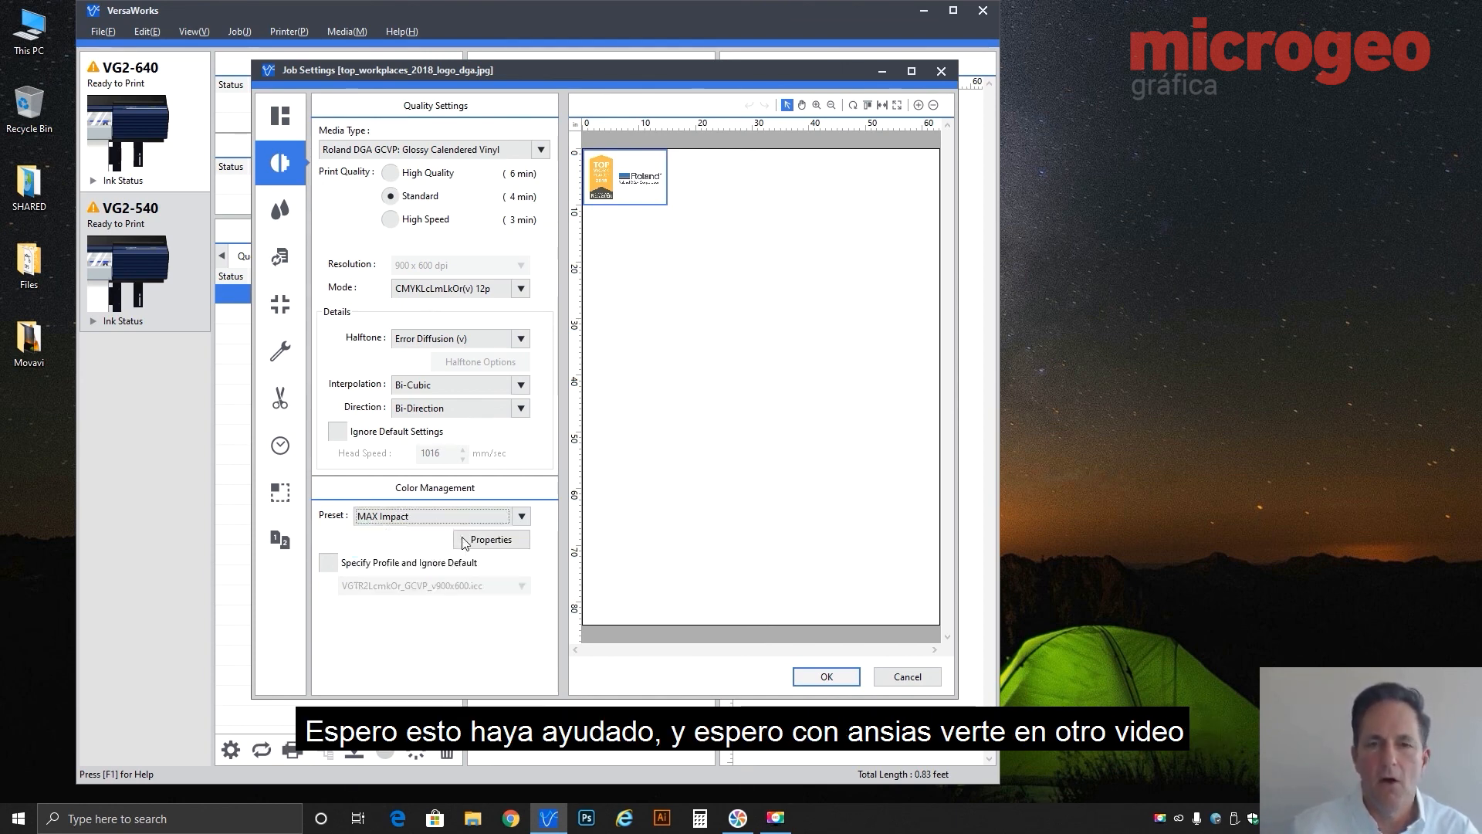